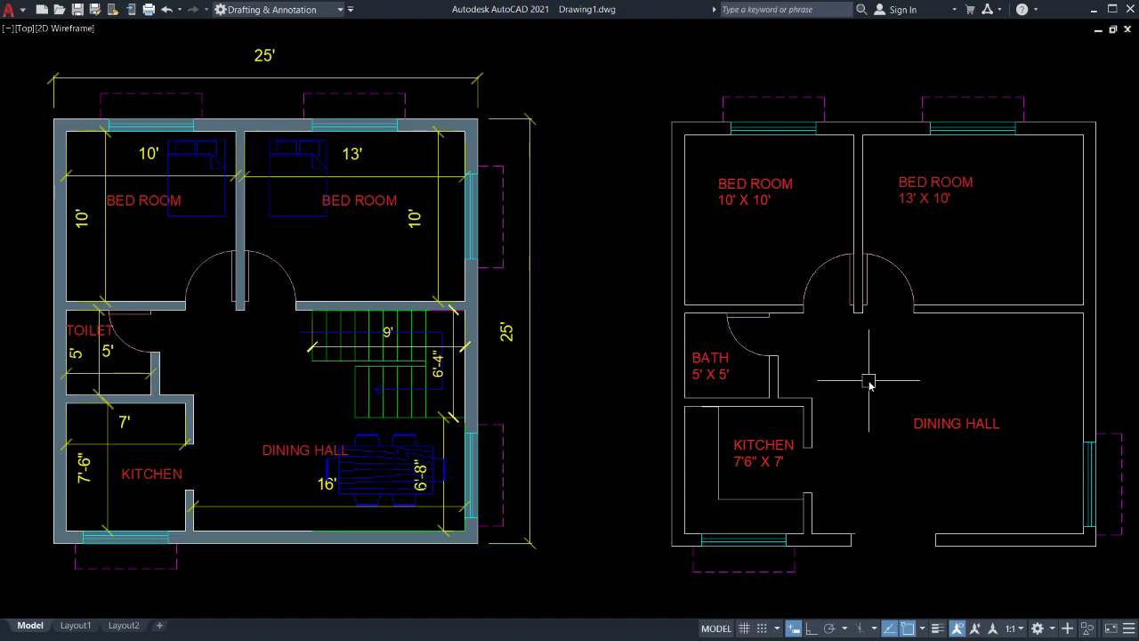
# - Open DesignCenter and browse Sample > en-us > DesignCenter > Home - Space Planner.dwg > Blocks
pyautogui.hotkey('ctrl', '2')
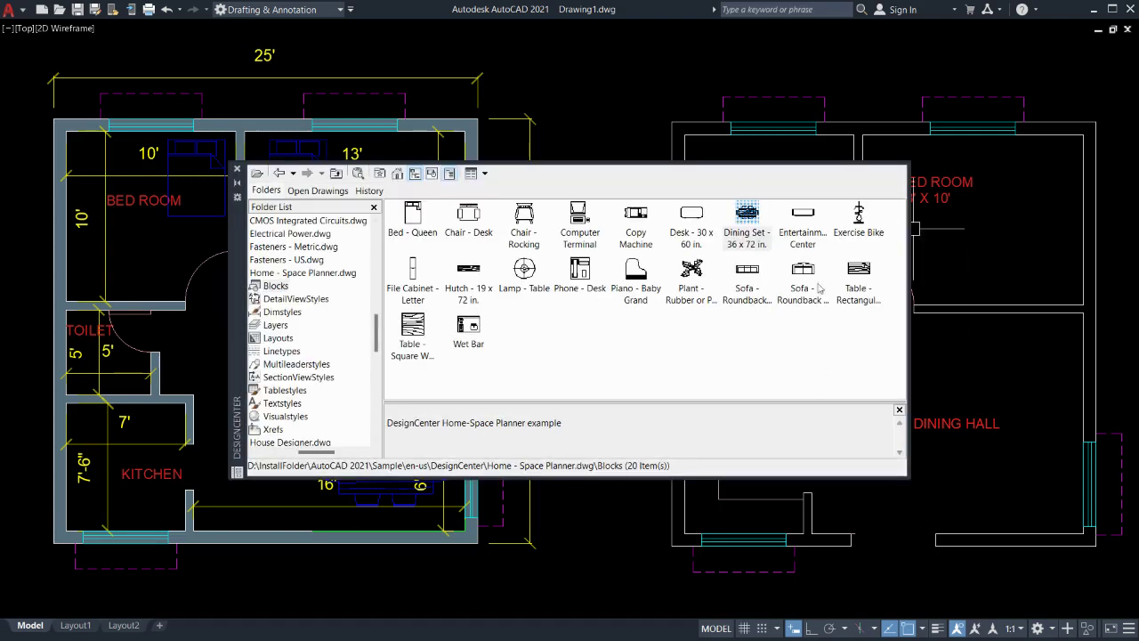
pyautogui.click(397, 175)
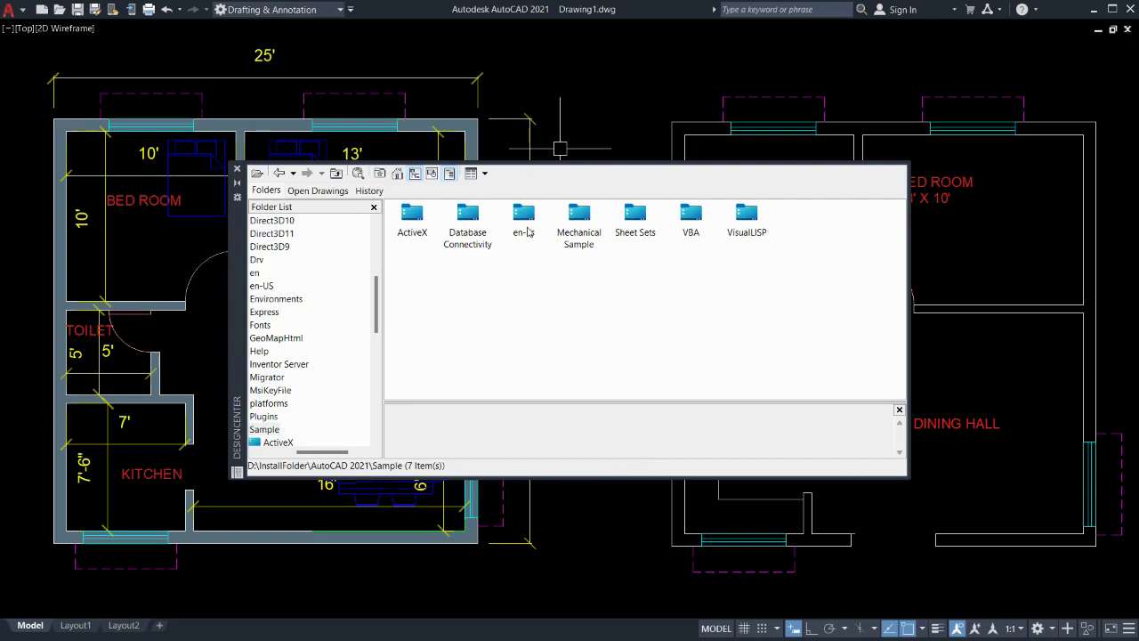
pyautogui.doubleClick(527, 229)
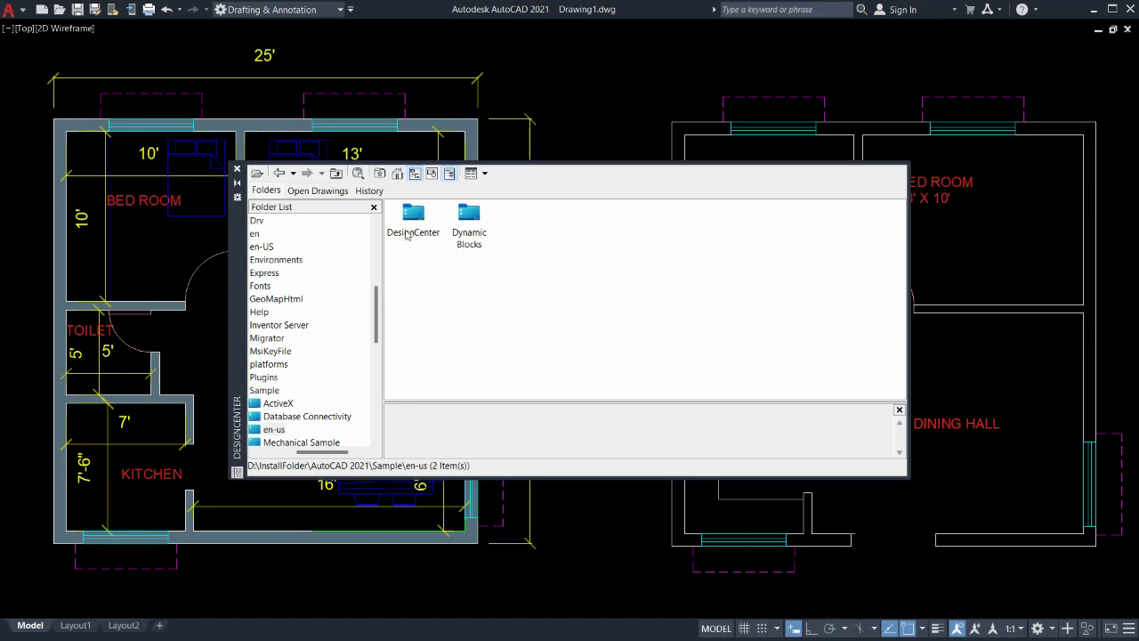
pyautogui.doubleClick(419, 228)
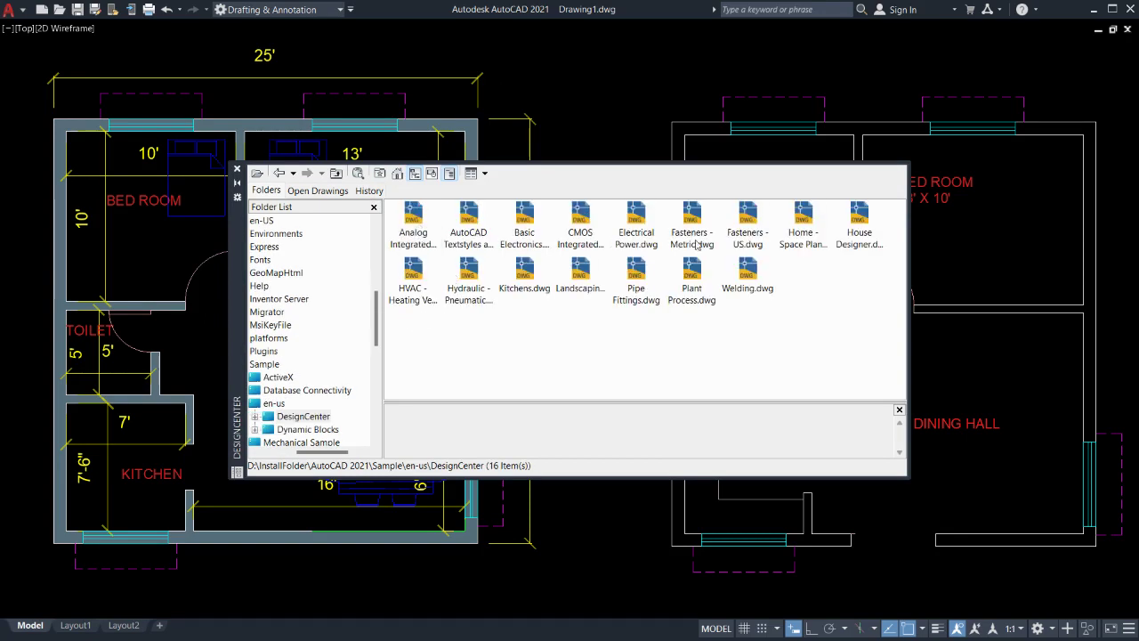
pyautogui.doubleClick(803, 218)
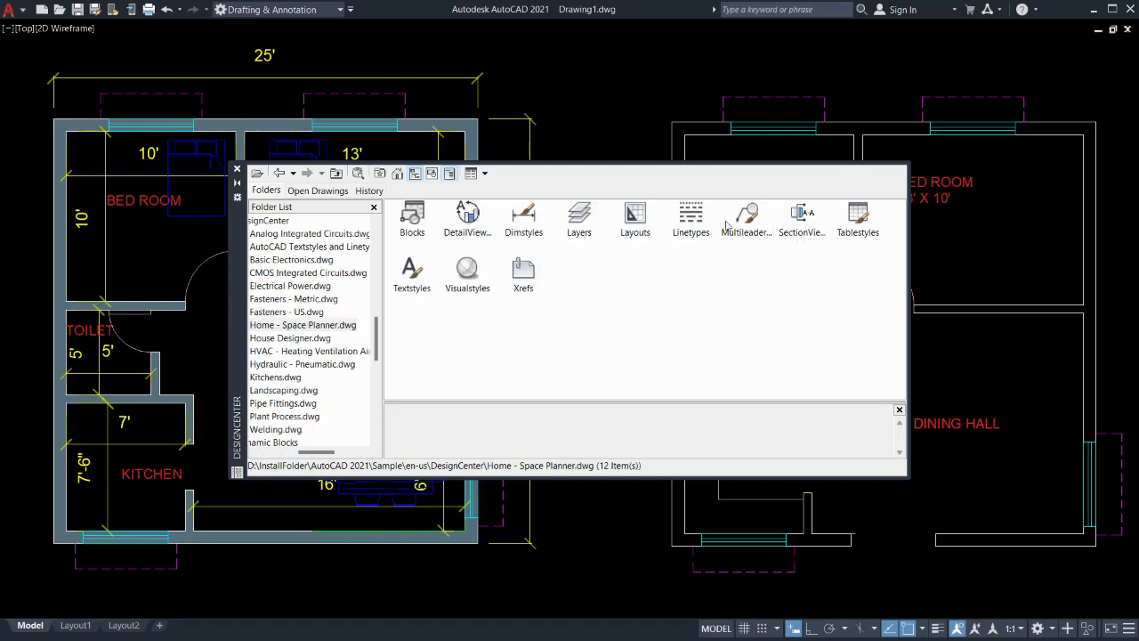
pyautogui.doubleClick(414, 218)
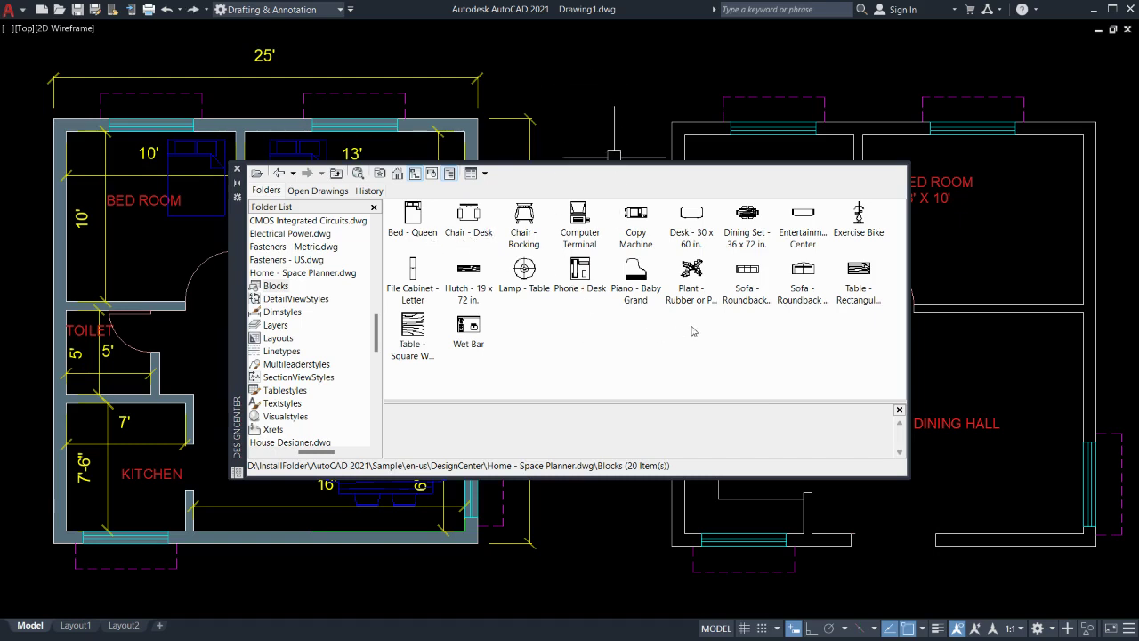
# - Drag the Bed - Queen block from DesignCenter into the drawing above the bedroom plan
pyautogui.click(410, 221)
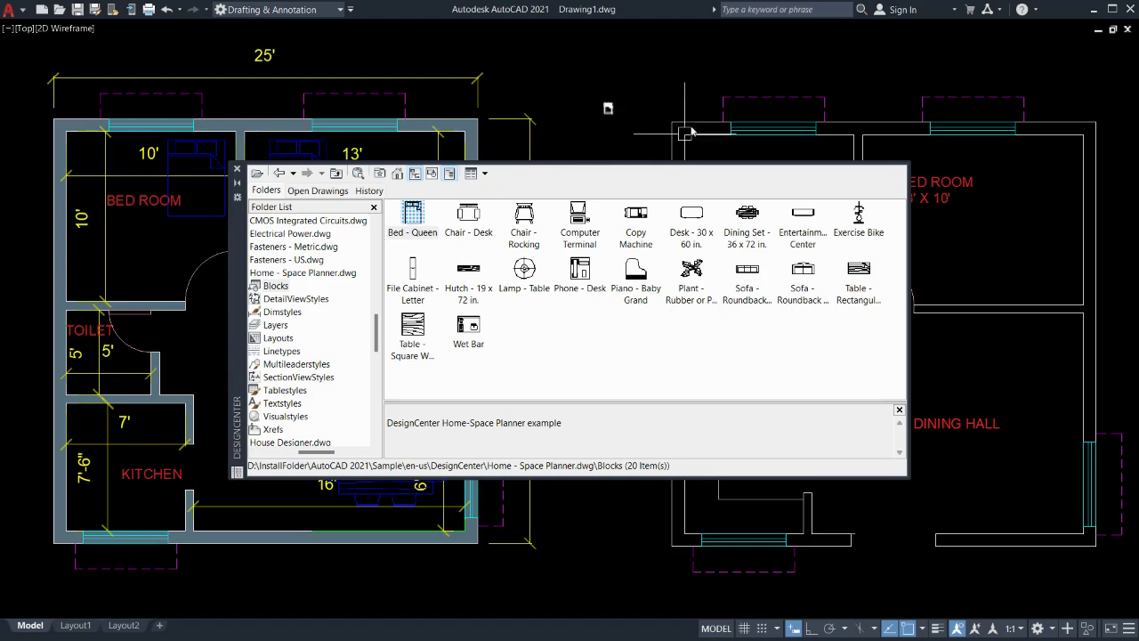
pyautogui.scroll(2, 686, 109)
pyautogui.scroll(2, 689, 107)
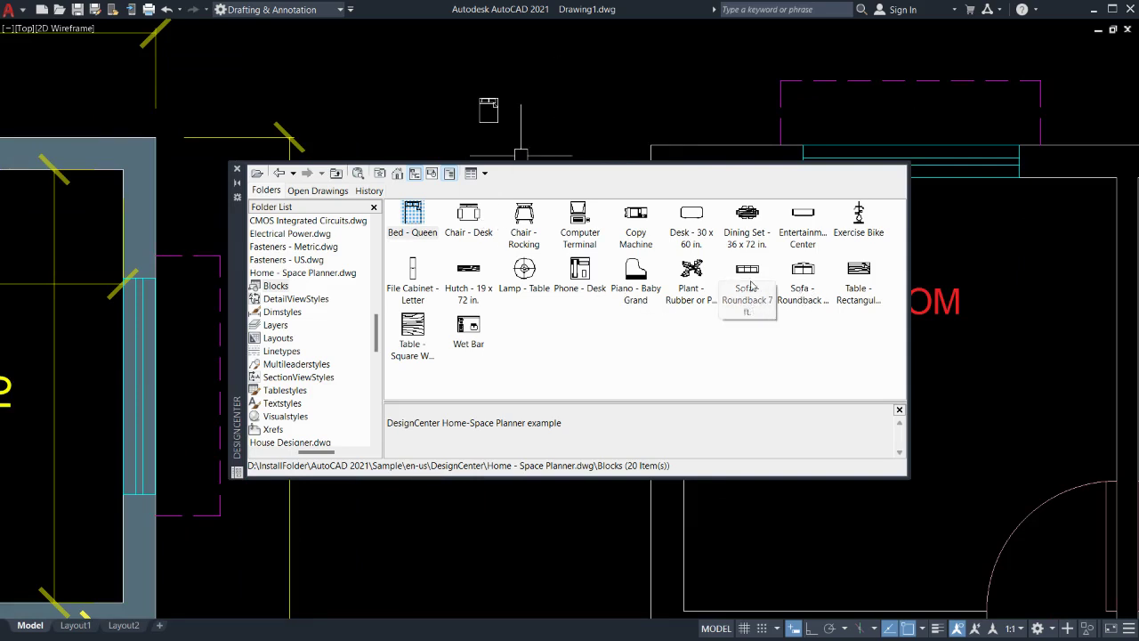
pyautogui.moveTo(748, 271); pyautogui.dragTo(696, 245)
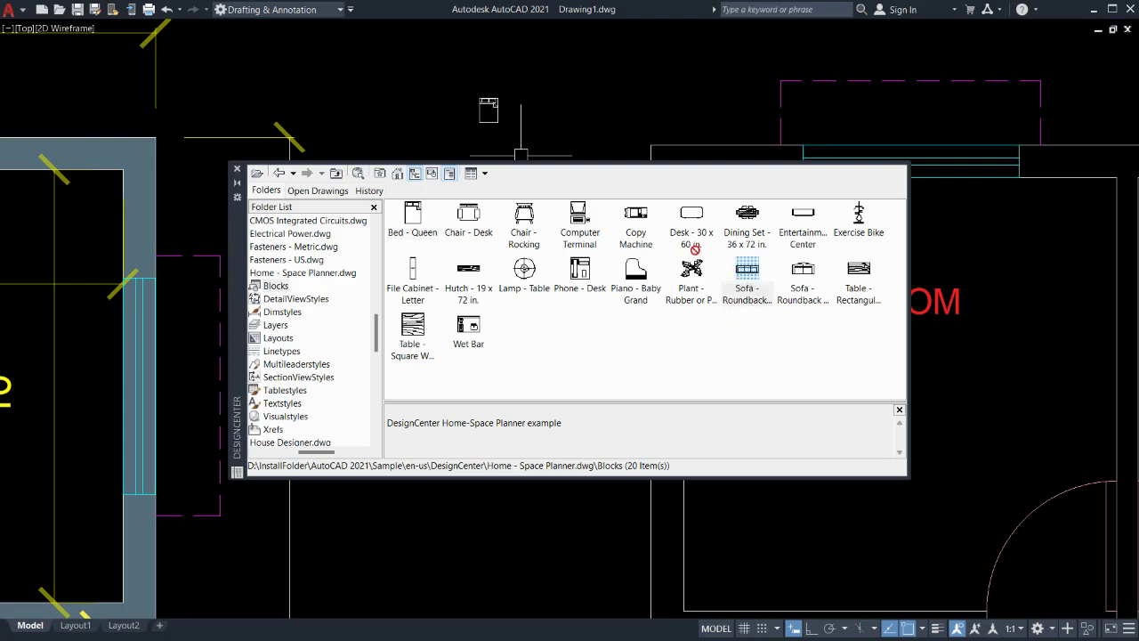
pyautogui.moveTo(694, 250)
pyautogui.mouseDown()
pyautogui.moveTo(252, 169)
pyautogui.moveTo(496, 117)
pyautogui.mouseUp()
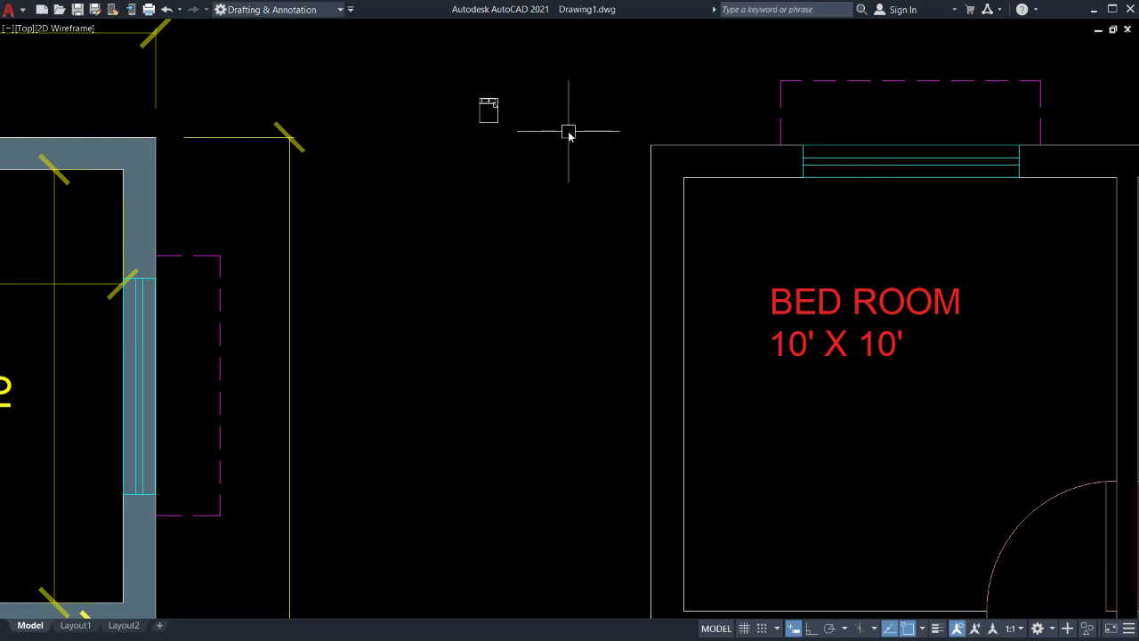
# - Select the inserted bed with a crossing window and turn off Clean Screen
pyautogui.click(533, 87)
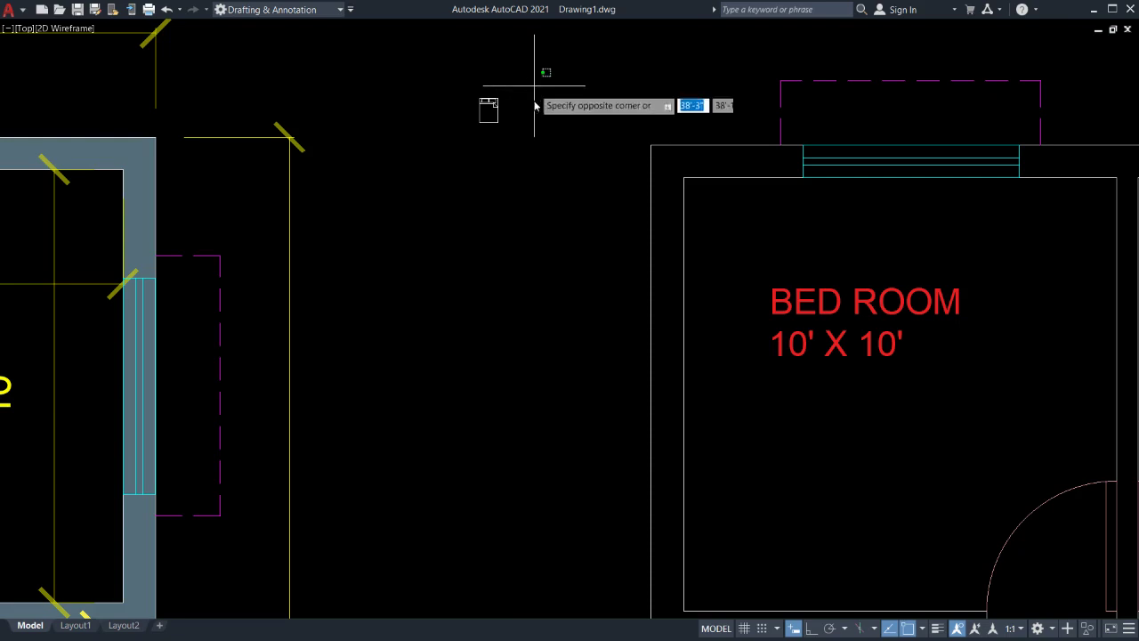
pyautogui.click(443, 157)
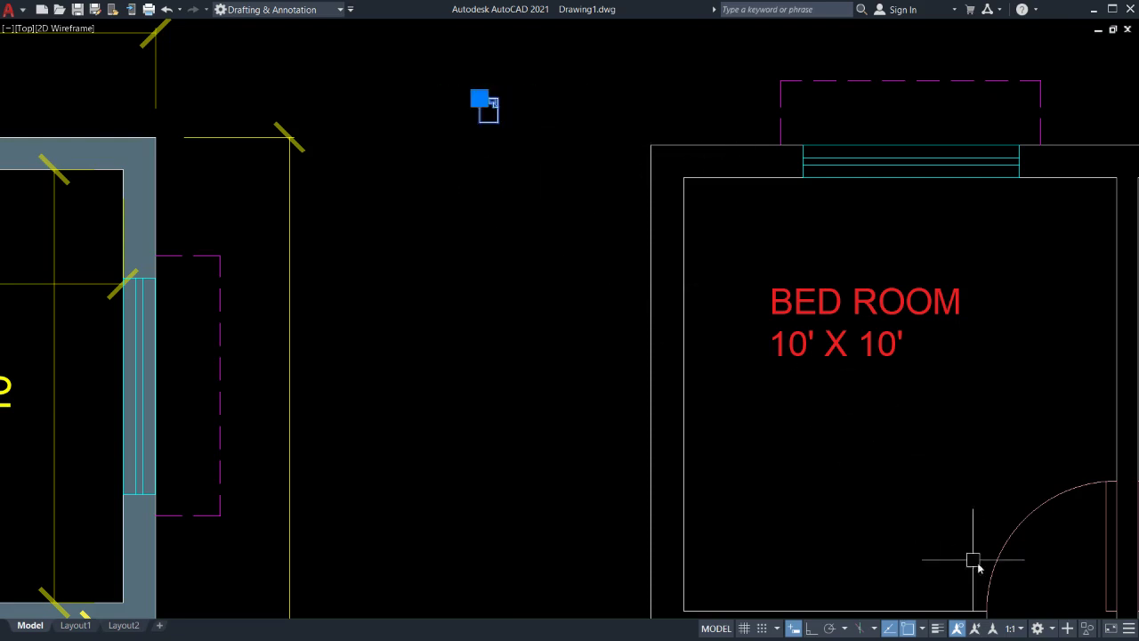
pyautogui.click(1111, 628)
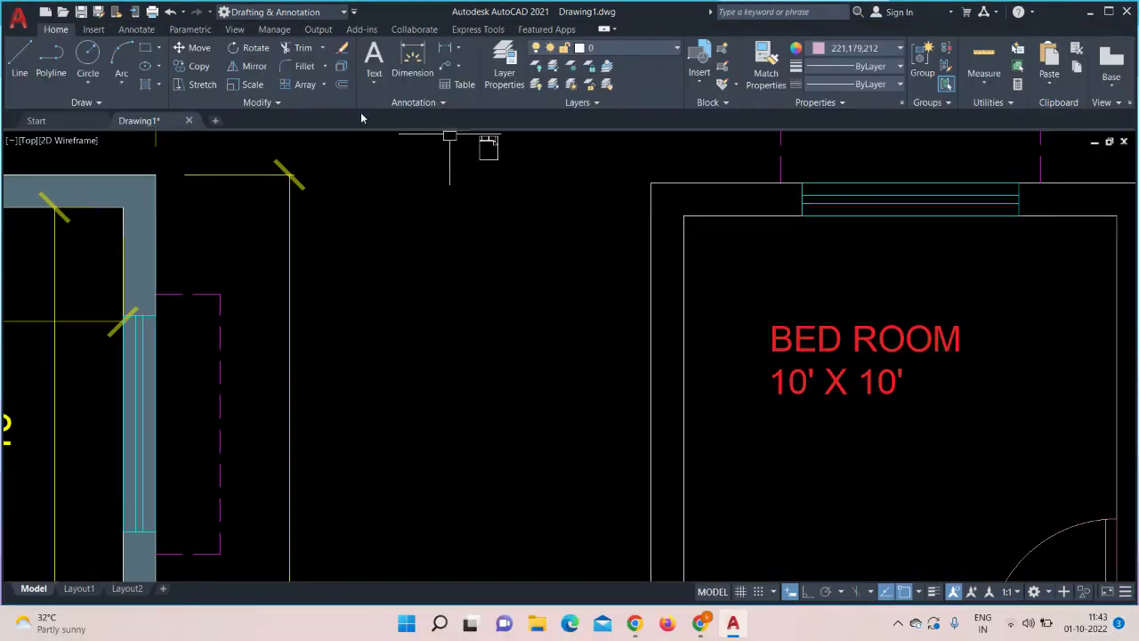
# - Scale the tiny Queen bed block up to realistic size beside the bedrooms
pyautogui.click(252, 87)
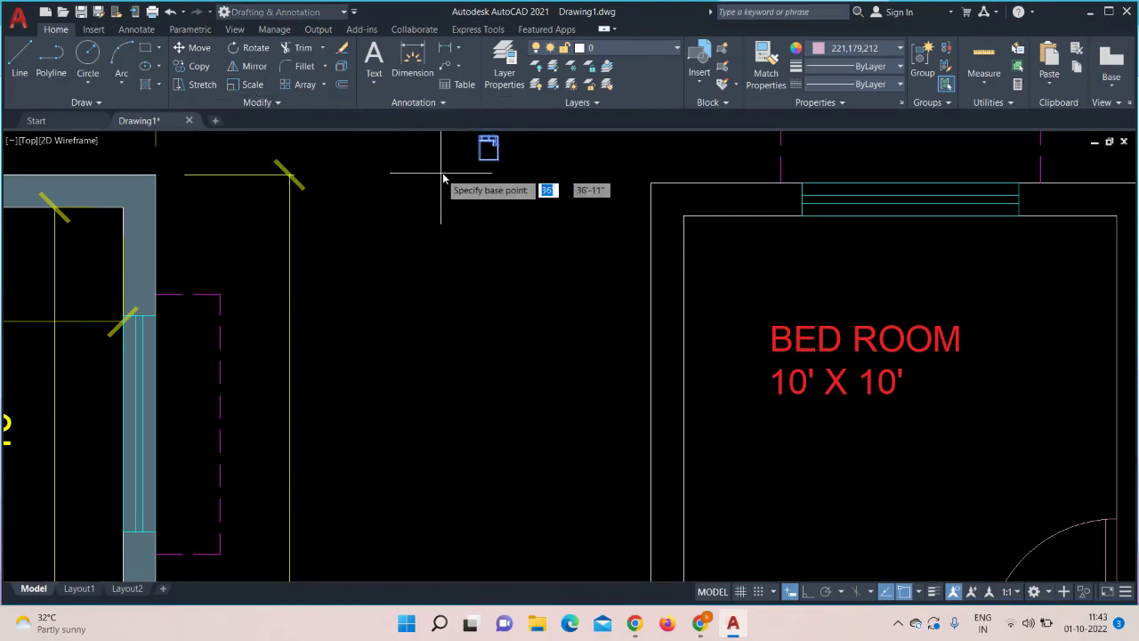
pyautogui.click(487, 159)
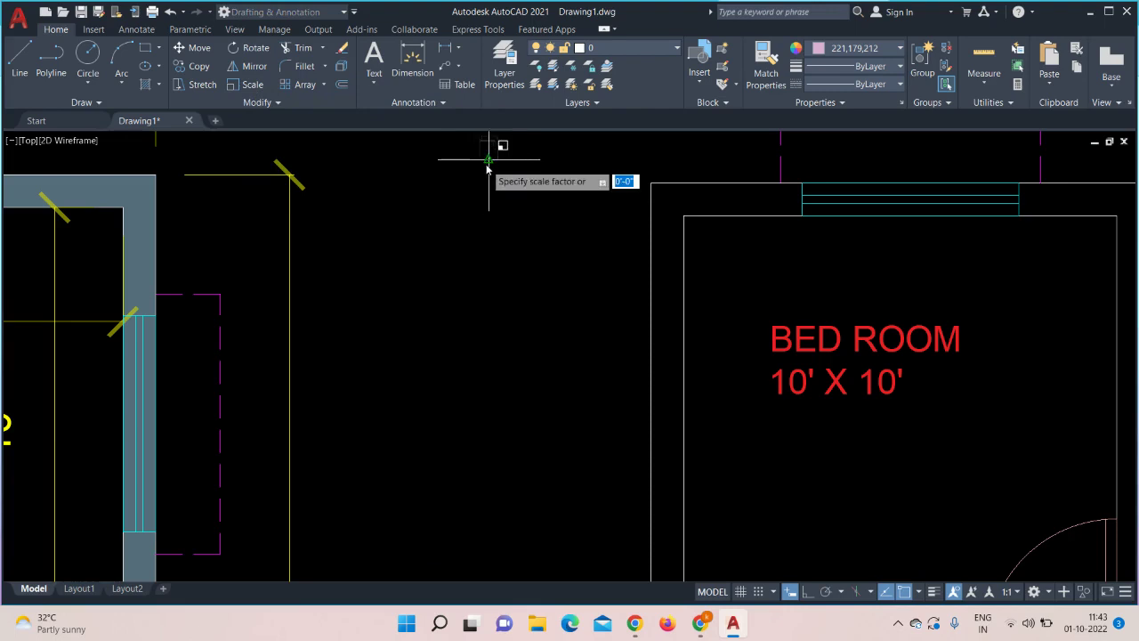
pyautogui.moveTo(511, 290); pyautogui.dragTo(509, 458, button='middle')
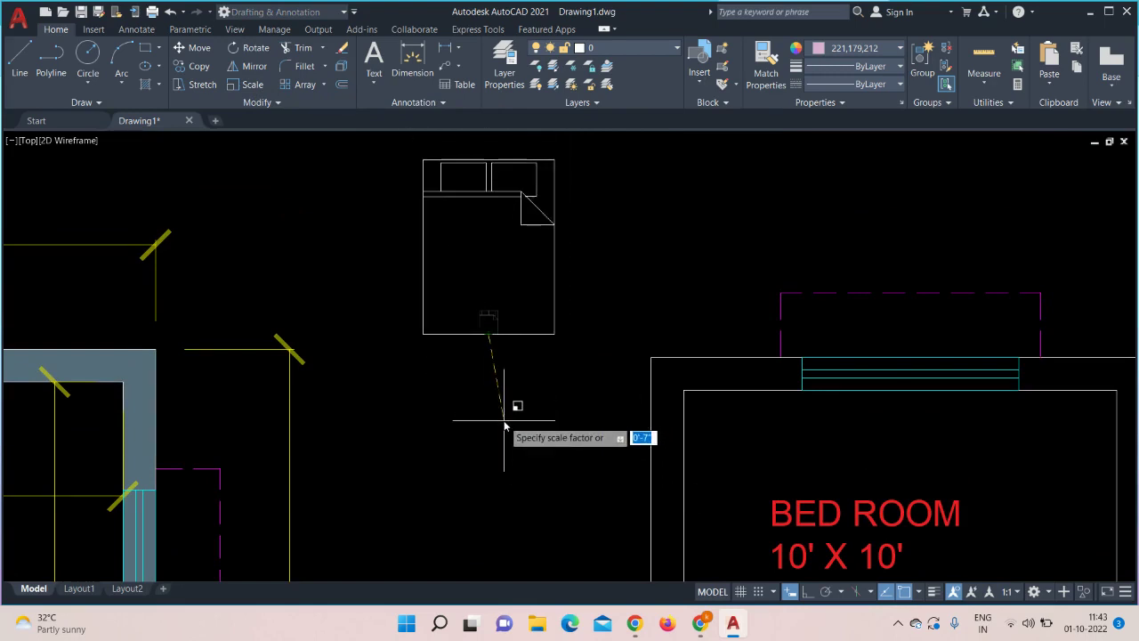
pyautogui.press('Escape')
pyautogui.scroll(2, 504, 422)
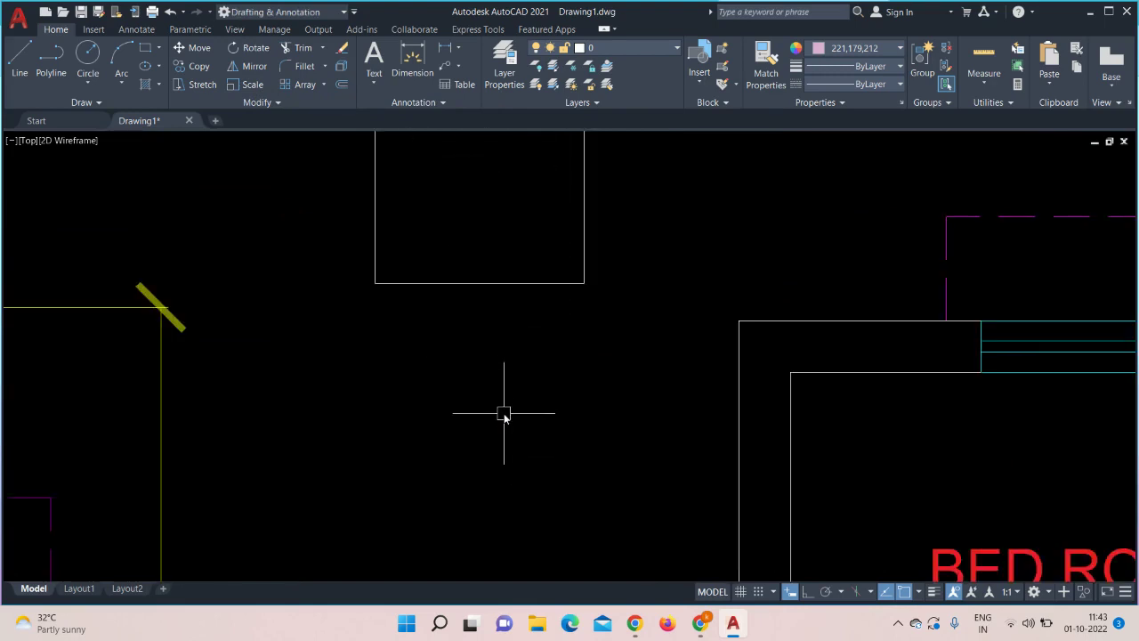
pyautogui.scroll(-4, 504, 409)
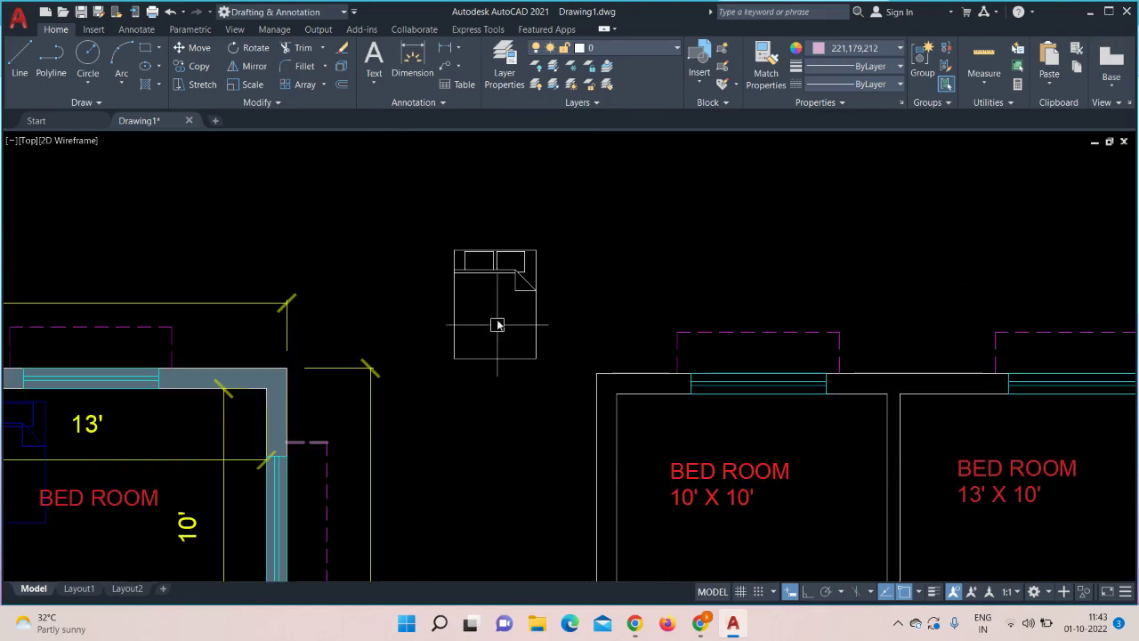
# - Copy the bed from its top-edge midpoint into the 10' X 10' and 13' X 10' bedrooms
pyautogui.click(534, 304)
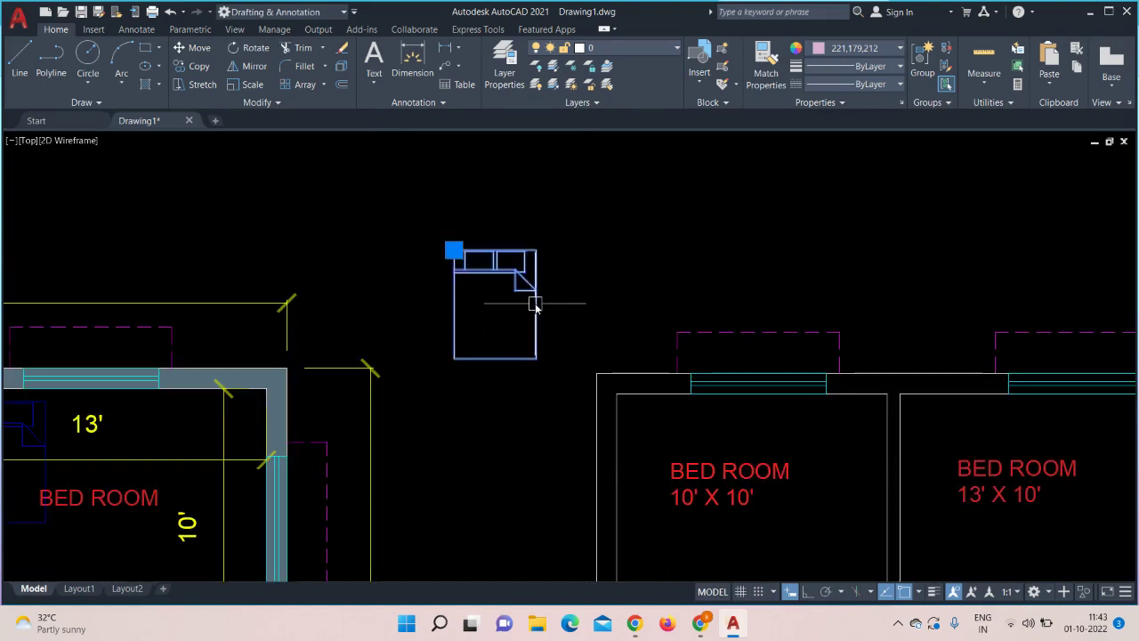
pyautogui.click(191, 69)
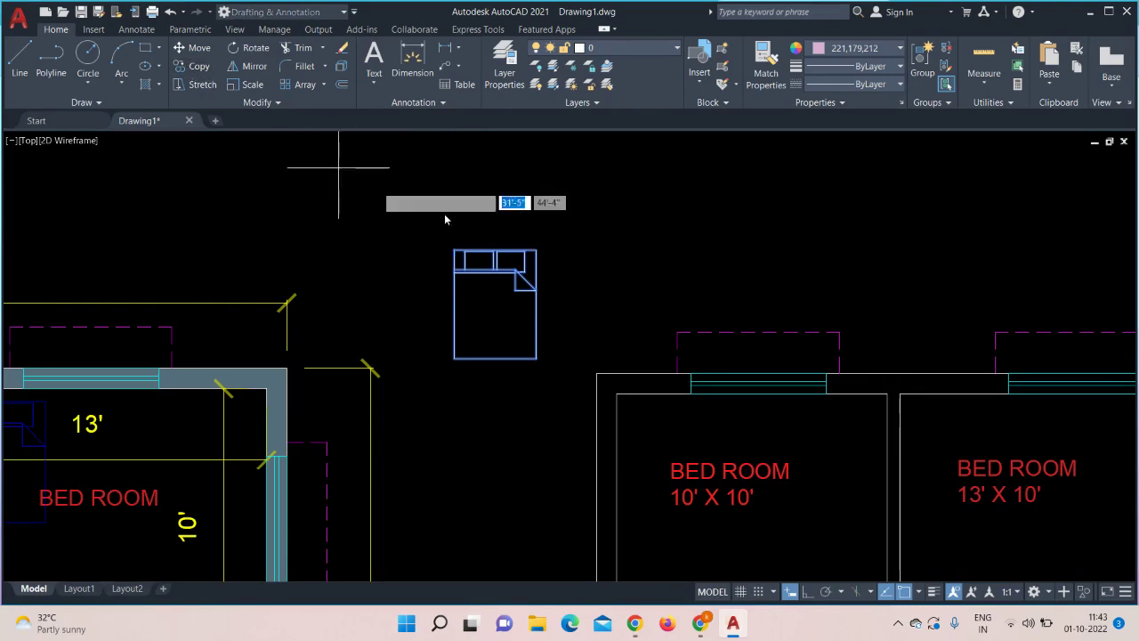
pyautogui.click(495, 256)
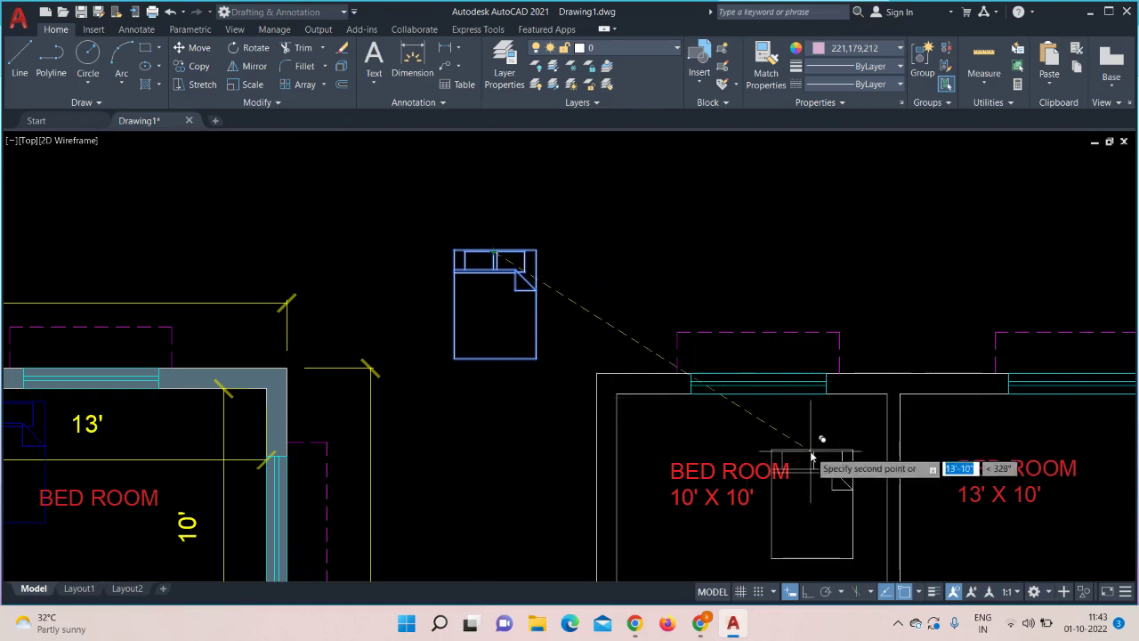
pyautogui.moveTo(801, 436); pyautogui.dragTo(663, 245, button='middle')
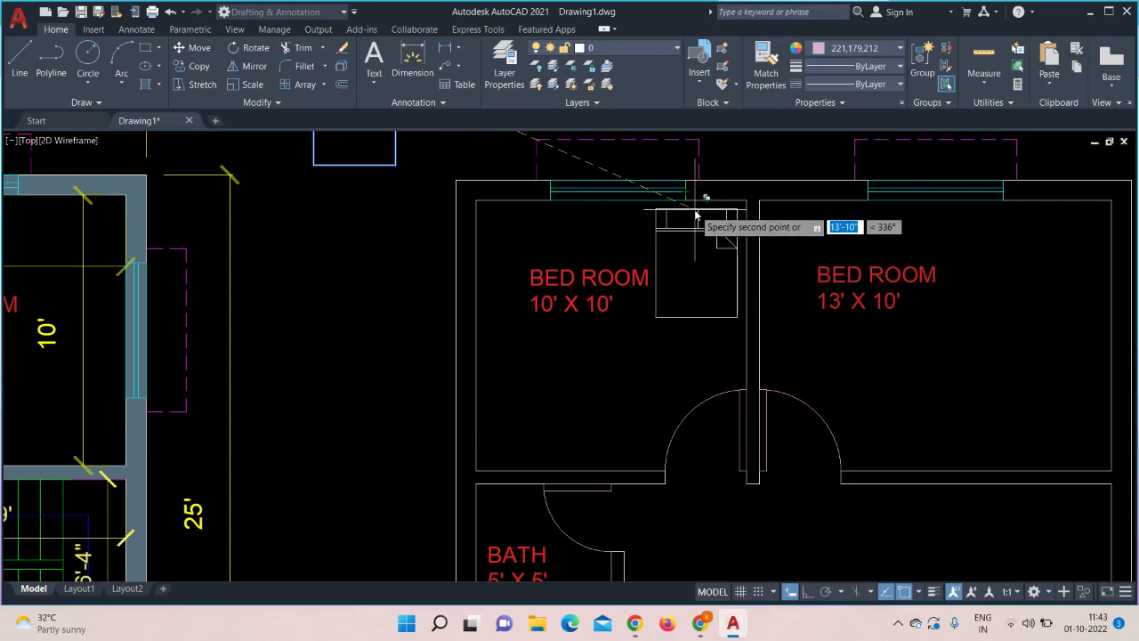
pyautogui.click(696, 216)
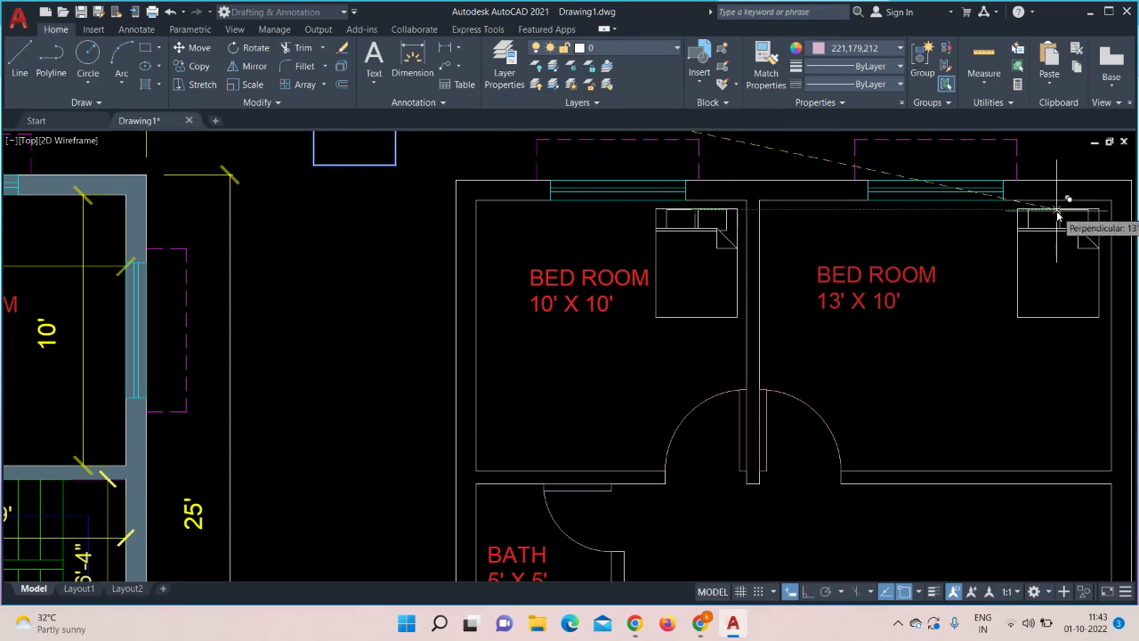
pyautogui.click(1057, 214)
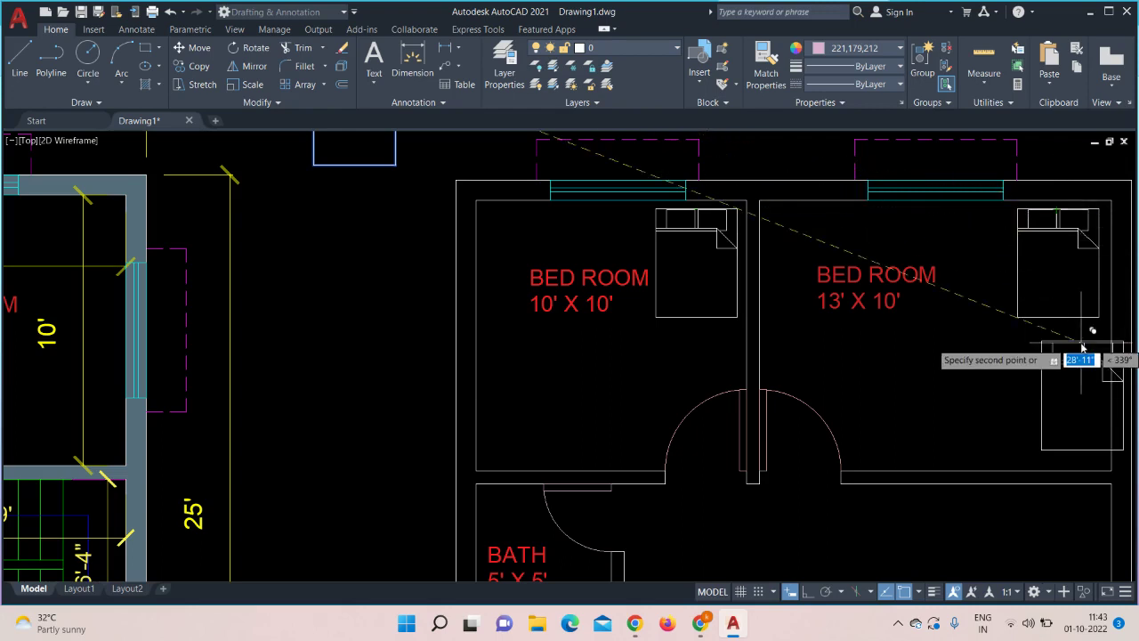
pyautogui.press('Escape')
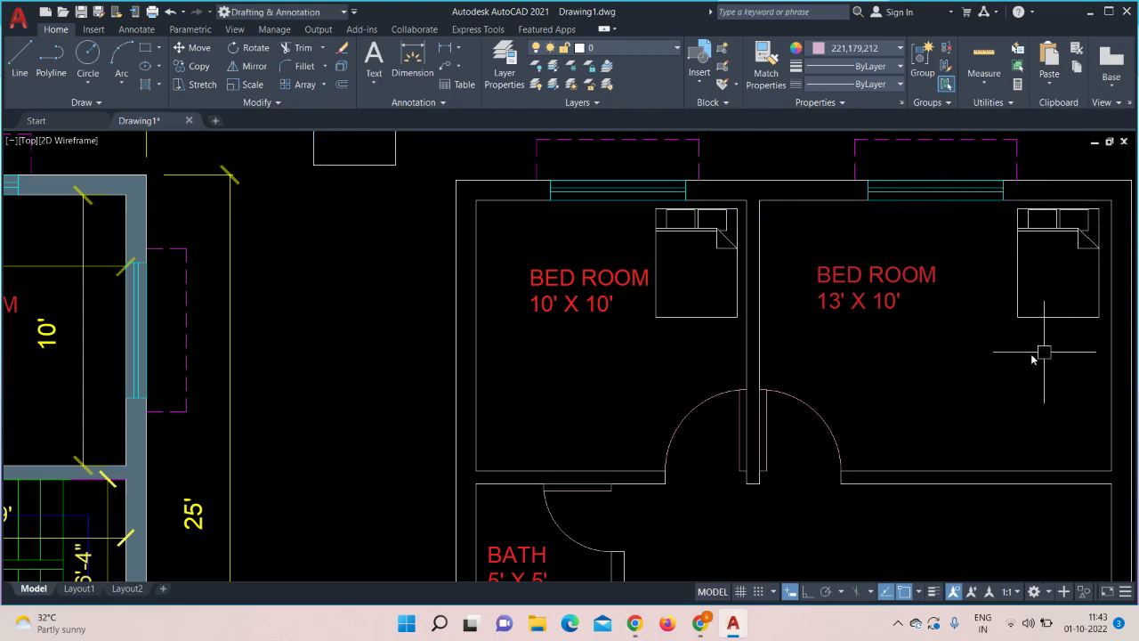
pyautogui.moveTo(1025, 355); pyautogui.dragTo(804, 401, button='middle')
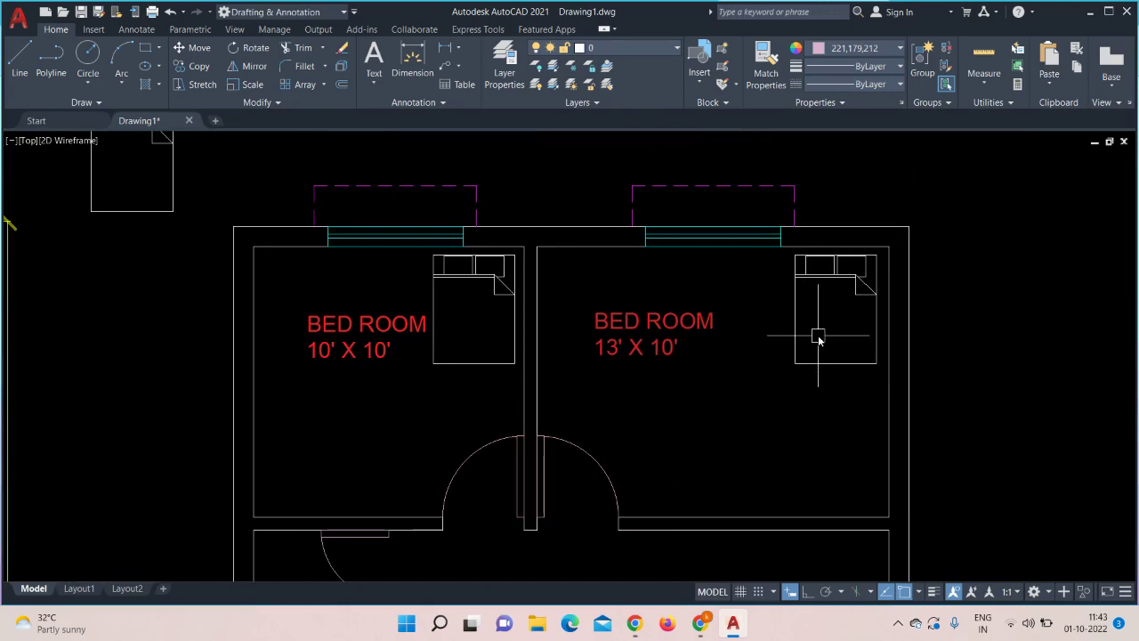
# - Enlarge the bed in the 13' X 10' bedroom with Scale
pyautogui.click(836, 273)
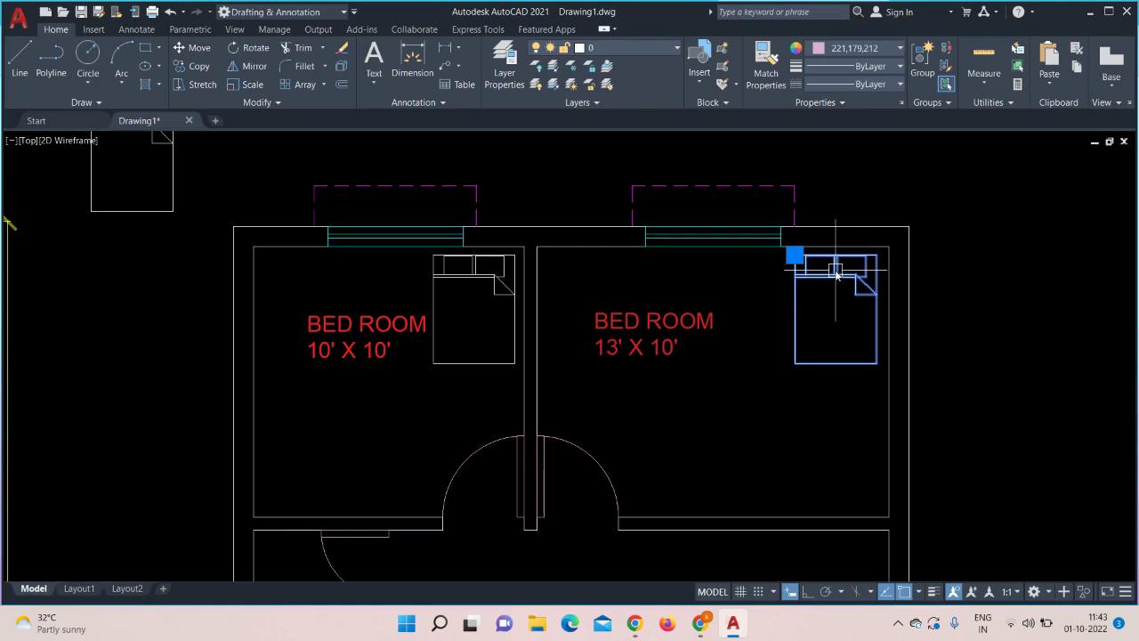
pyautogui.click(251, 84)
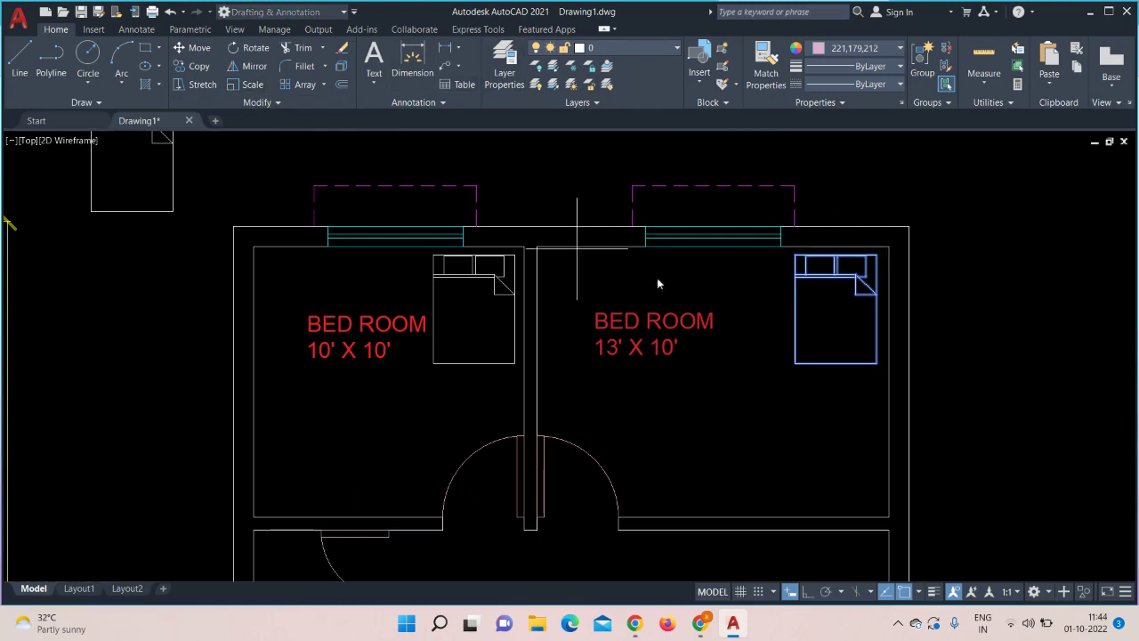
pyautogui.click(796, 322)
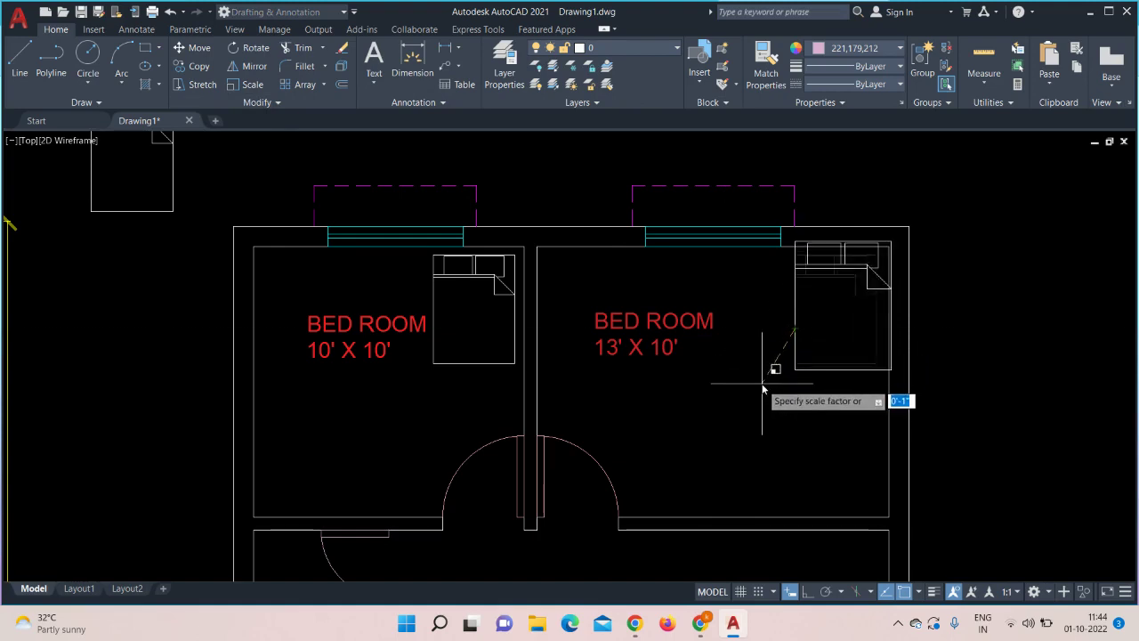
pyautogui.click(763, 387)
# - Move that bed into the top-right corner of the 13' X 10' bedroom
pyautogui.click(864, 272)
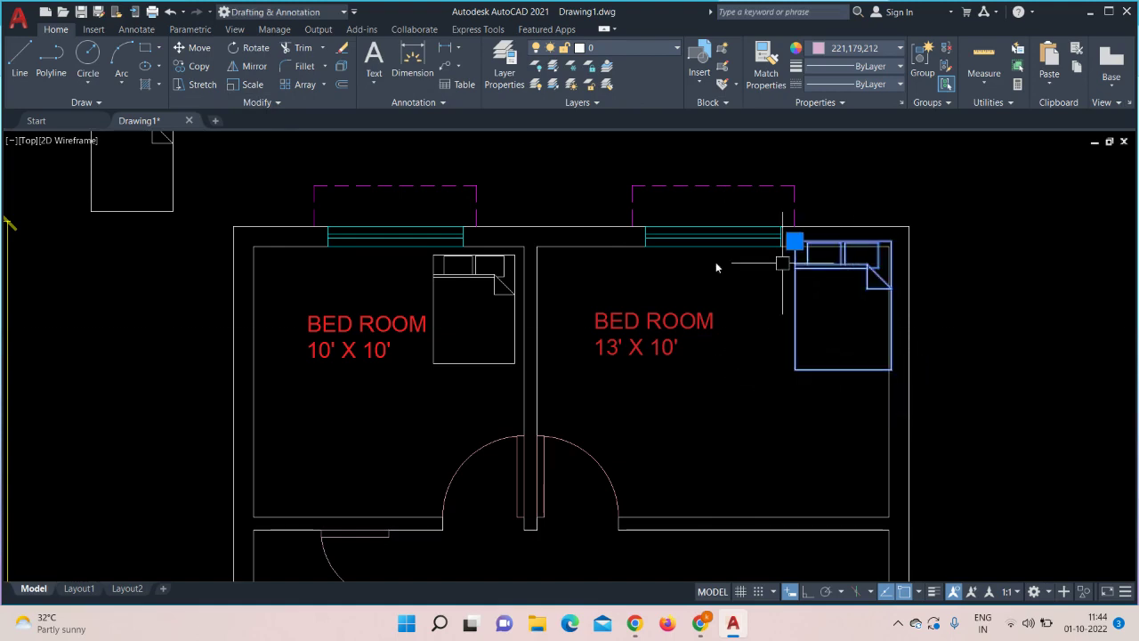
pyautogui.click(201, 49)
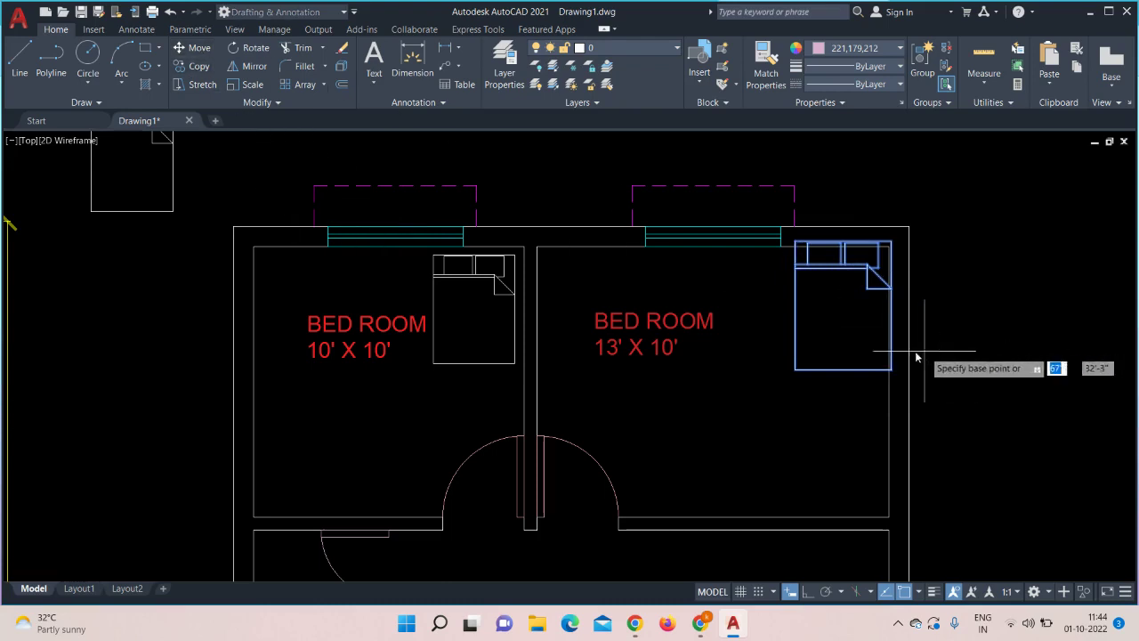
pyautogui.click(845, 316)
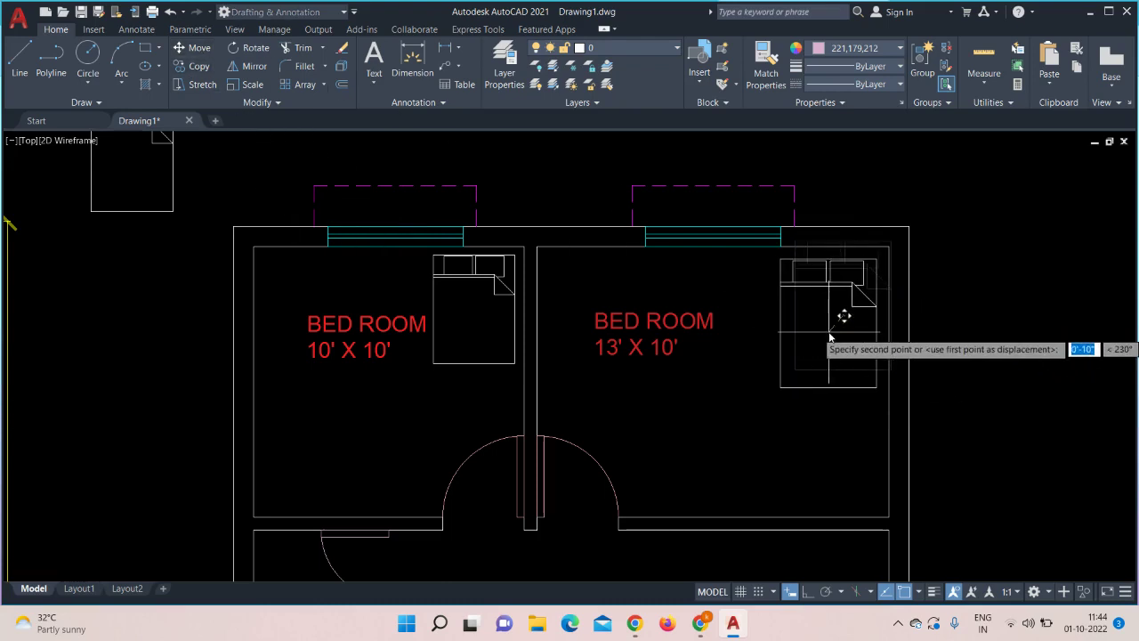
pyautogui.click(828, 331)
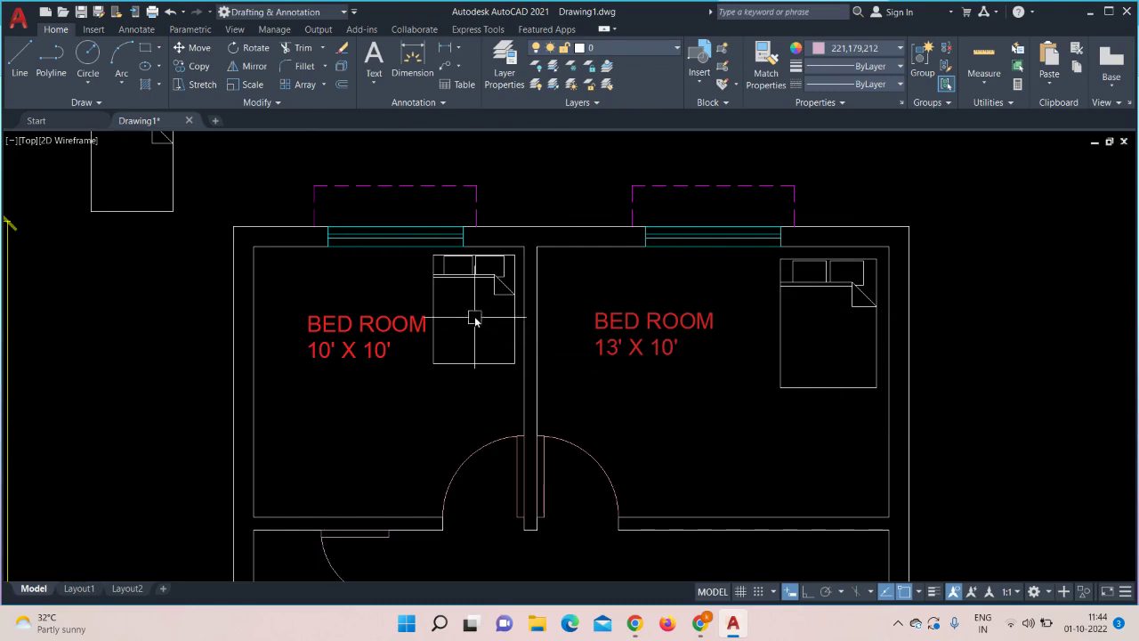
# - Scale the bed in the 10' X 10' bedroom up slightly
pyautogui.click(459, 263)
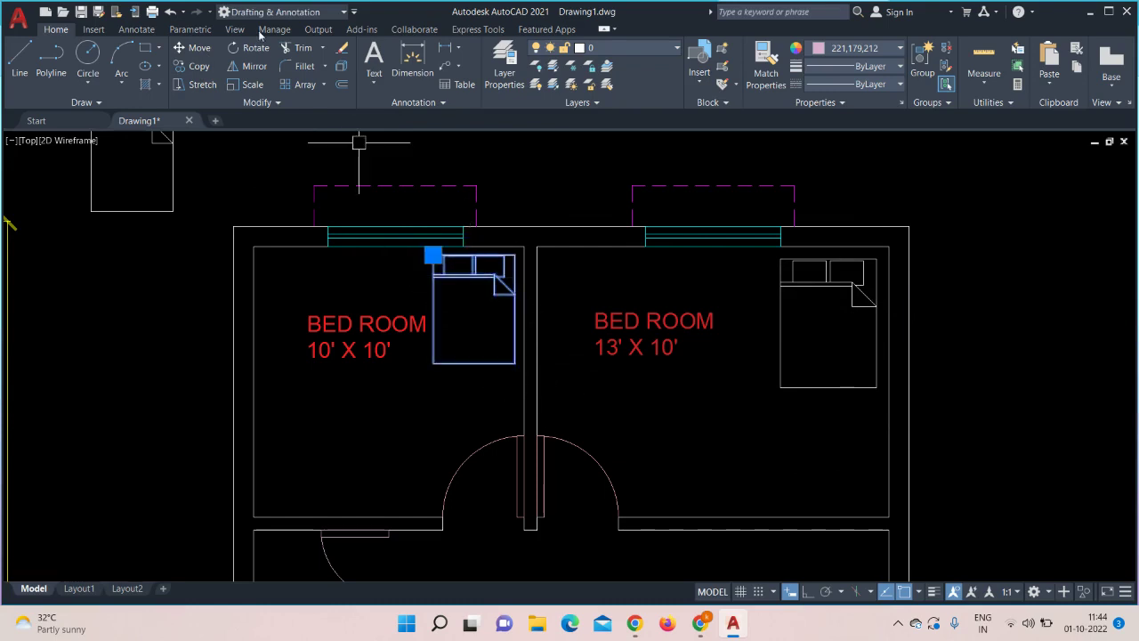
pyautogui.click(254, 84)
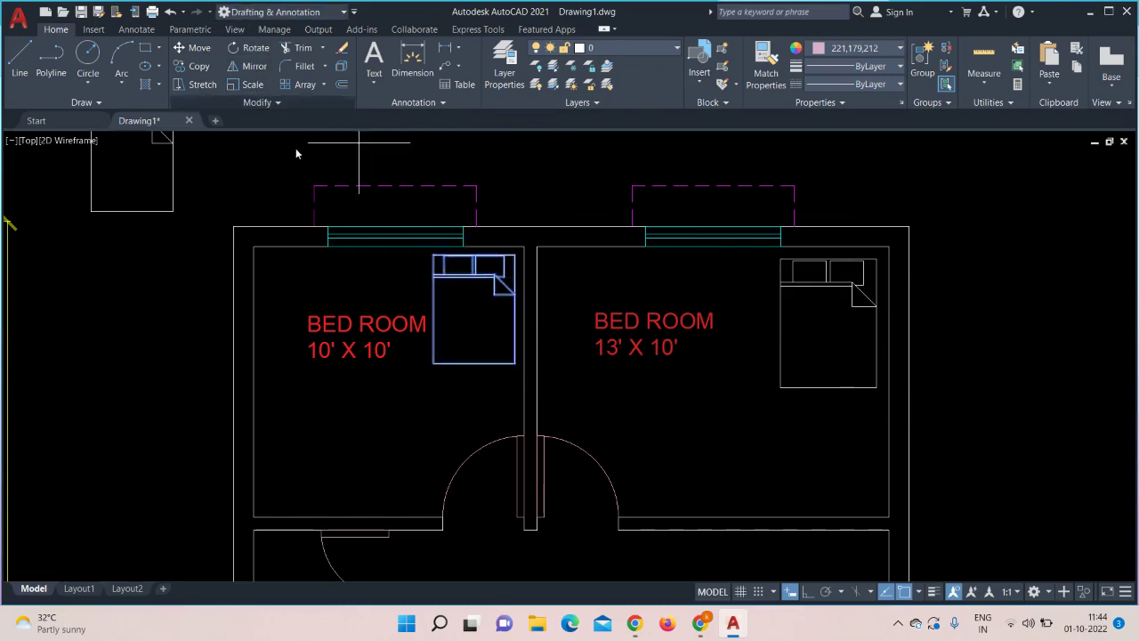
pyautogui.click(452, 324)
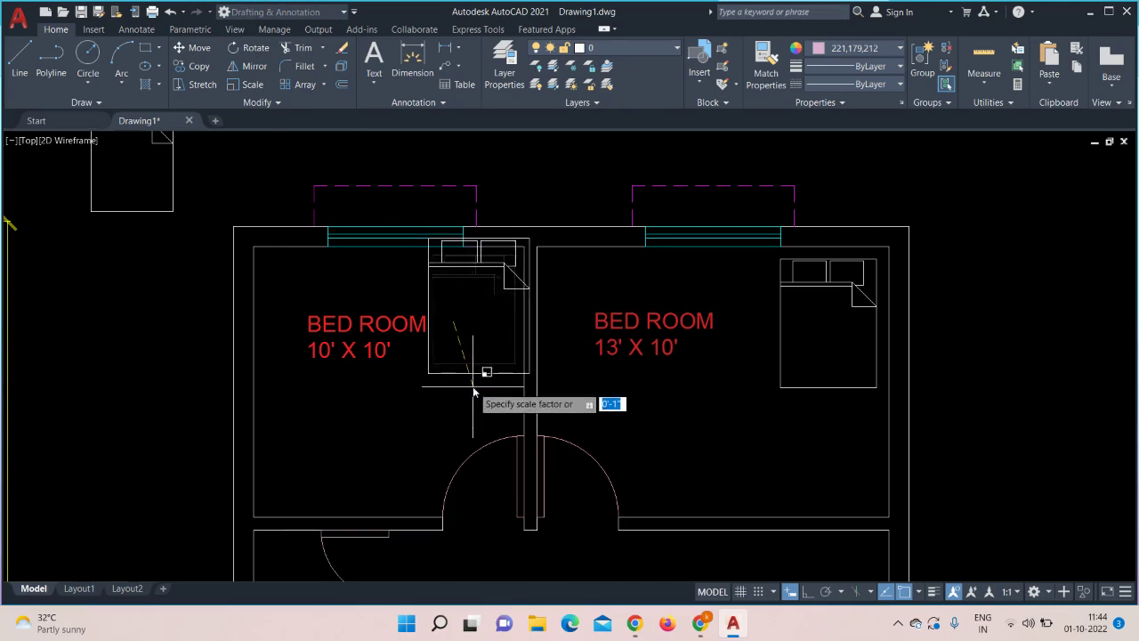
pyautogui.click(470, 383)
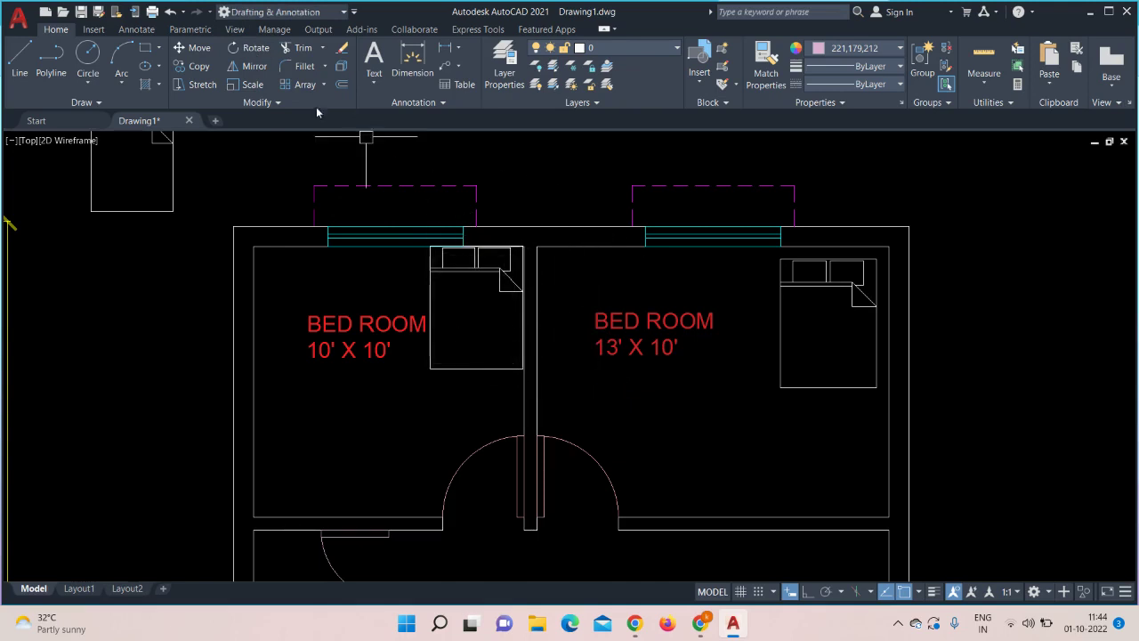
# - Move the left bed against the 10' X 10' bedroom's top wall
pyautogui.click(192, 50)
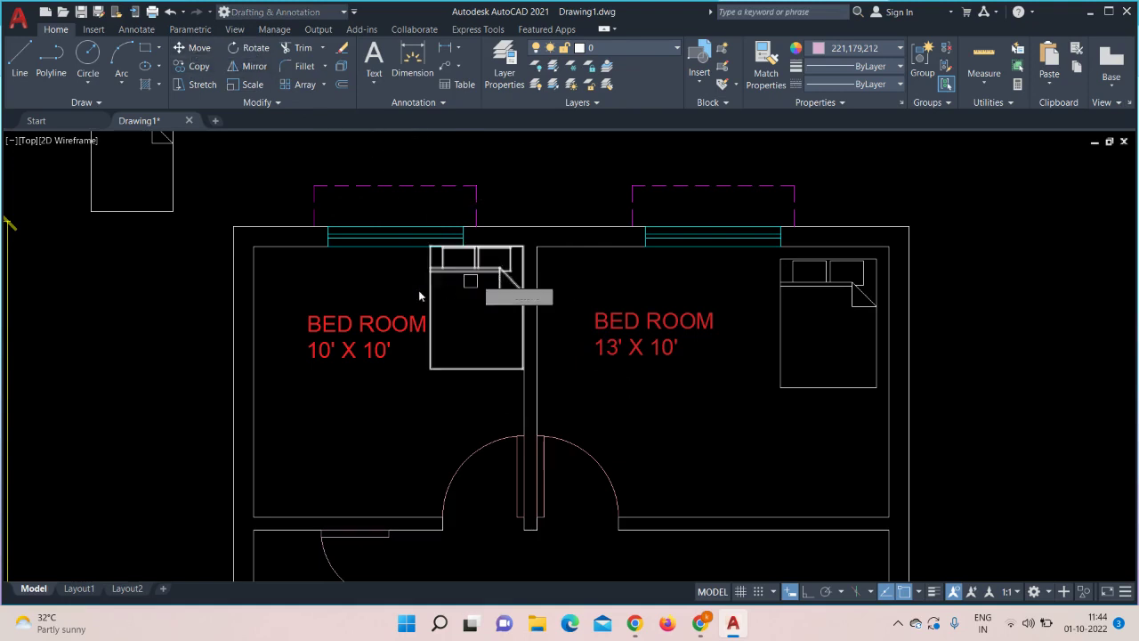
pyautogui.click(475, 265)
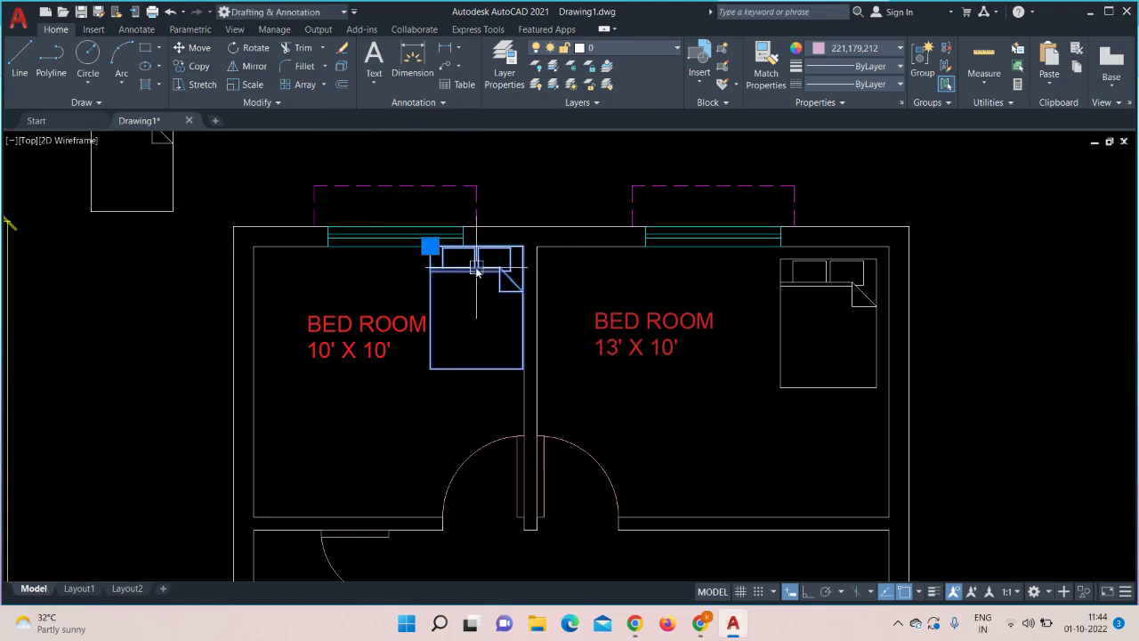
pyautogui.click(198, 50)
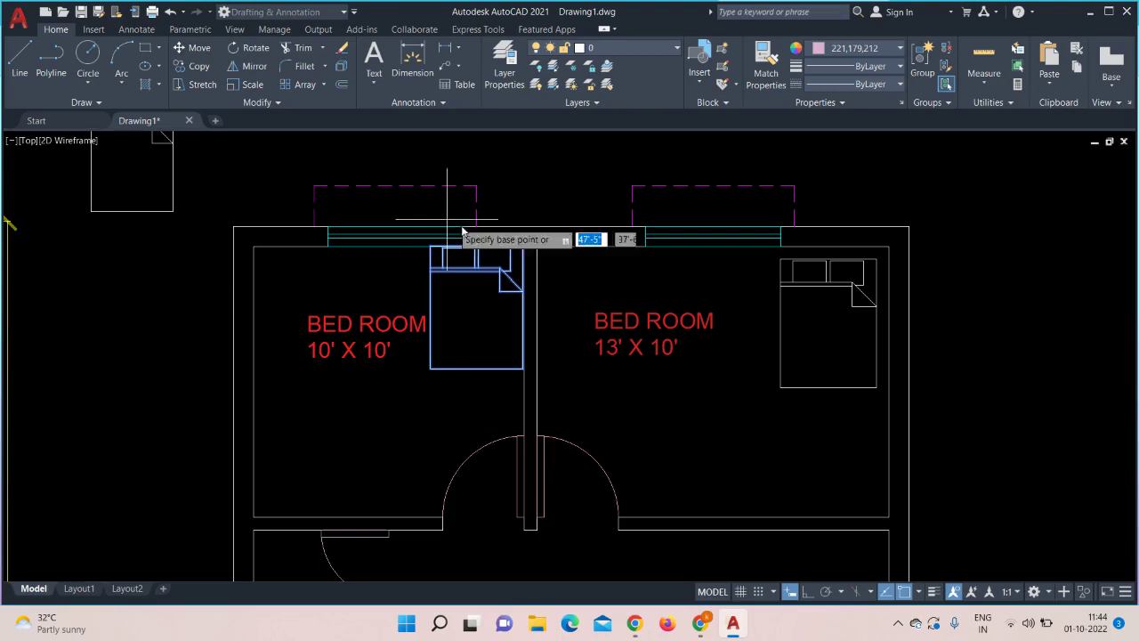
pyautogui.click(482, 309)
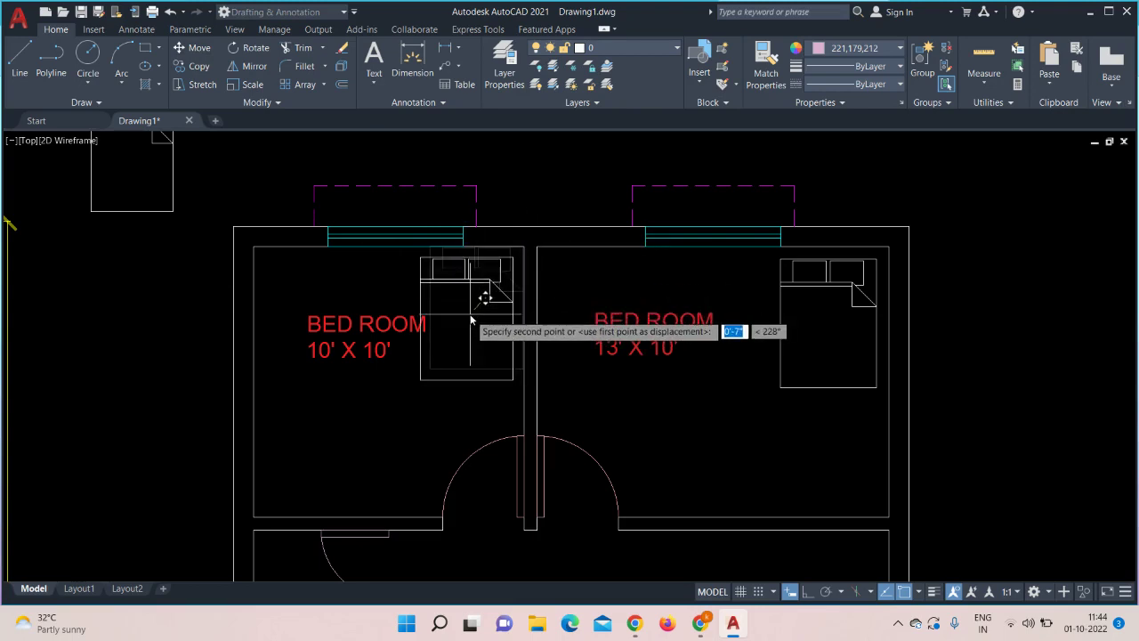
pyautogui.click(471, 320)
pyautogui.scroll(-2, 801, 348)
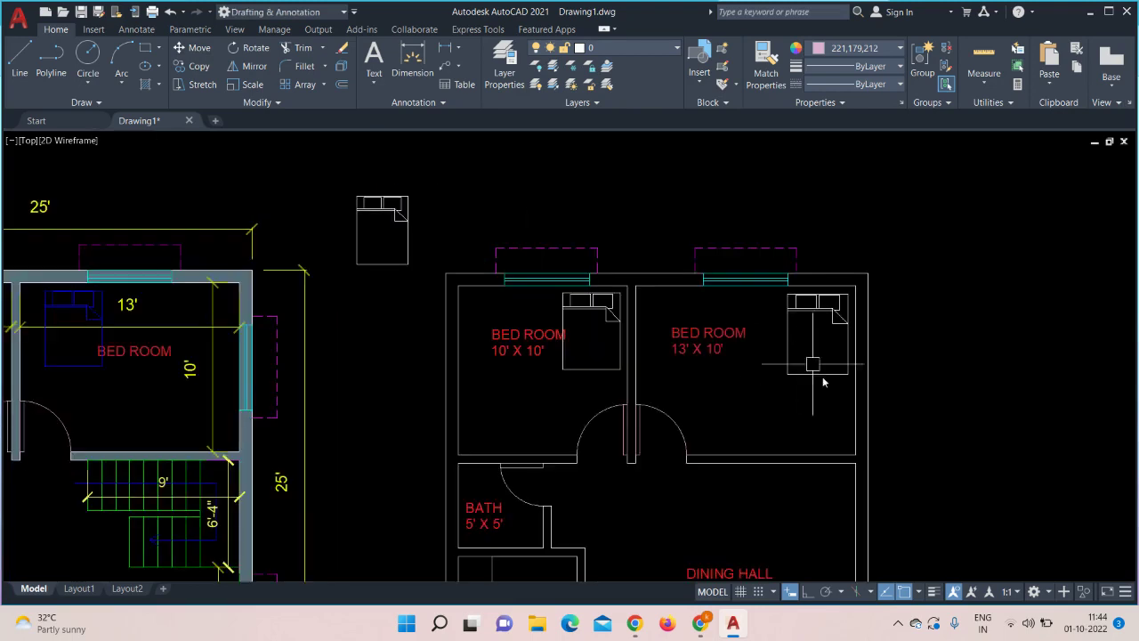
pyautogui.moveTo(857, 441); pyautogui.dragTo(824, 353, button='middle')
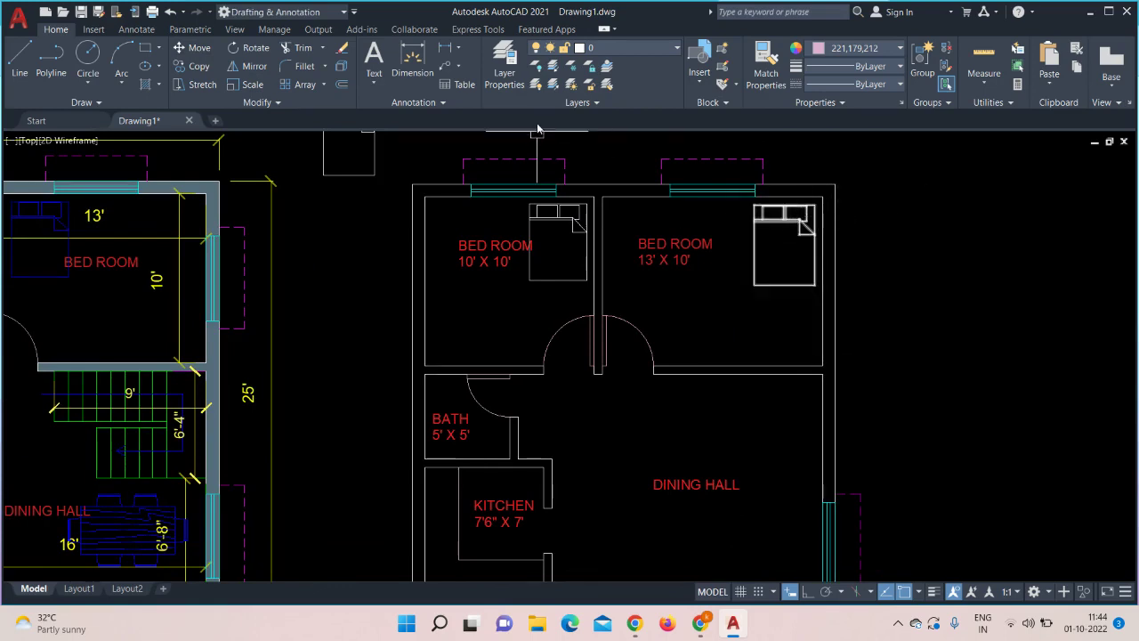
# - Make FURNITURE the current layer and assign both bedroom beds to it
pyautogui.click(646, 50)
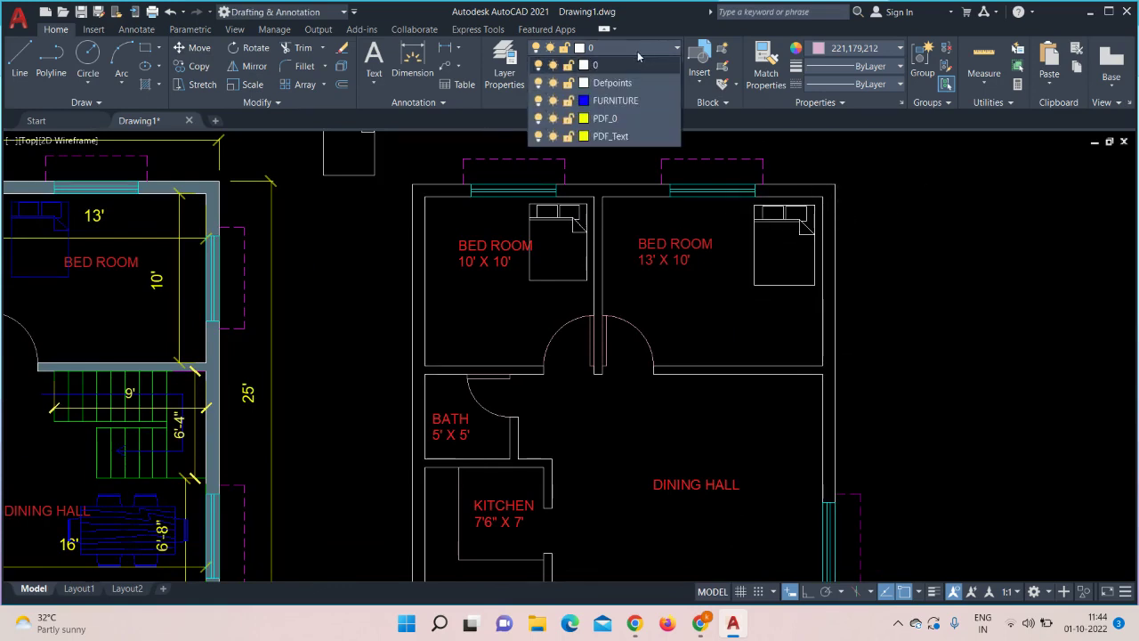
pyautogui.click(620, 100)
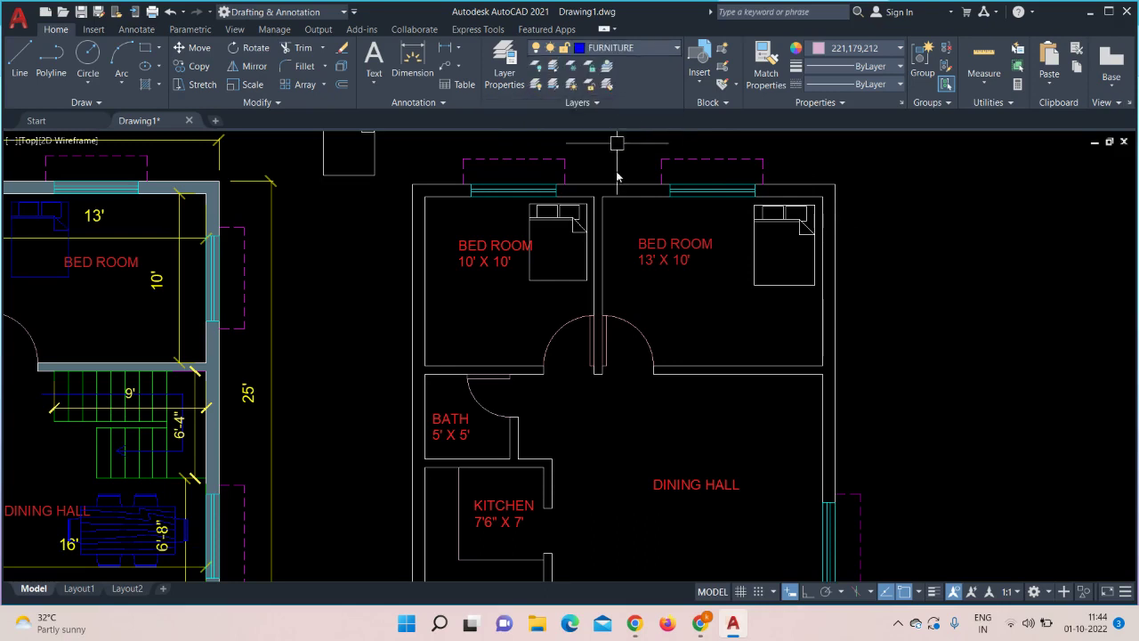
pyautogui.click(574, 219)
pyautogui.click(757, 227)
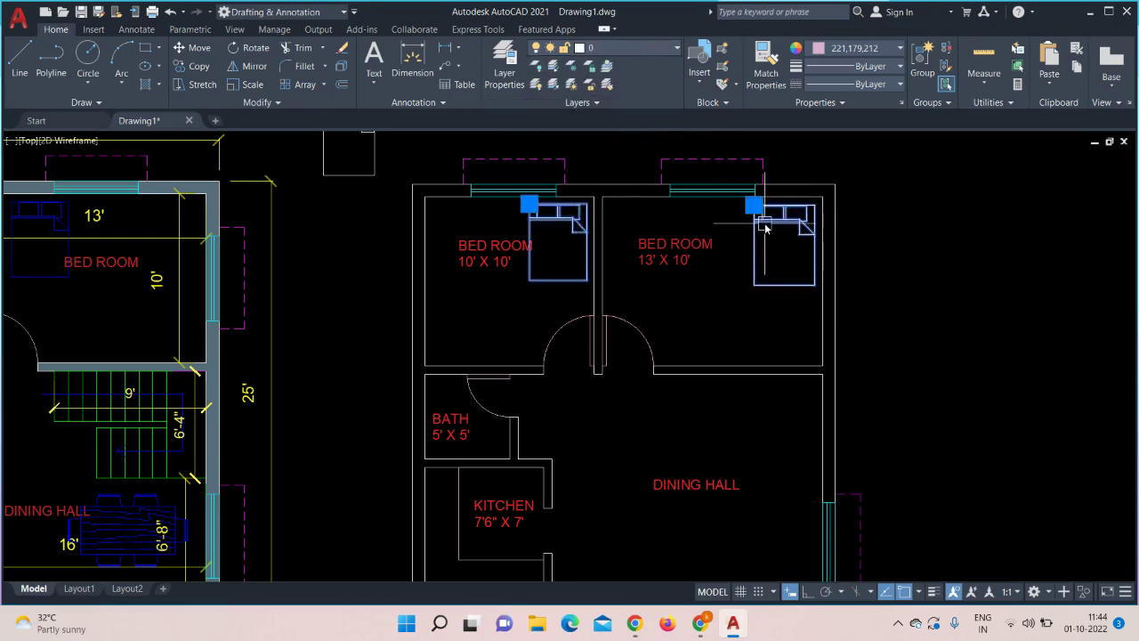
pyautogui.click(651, 51)
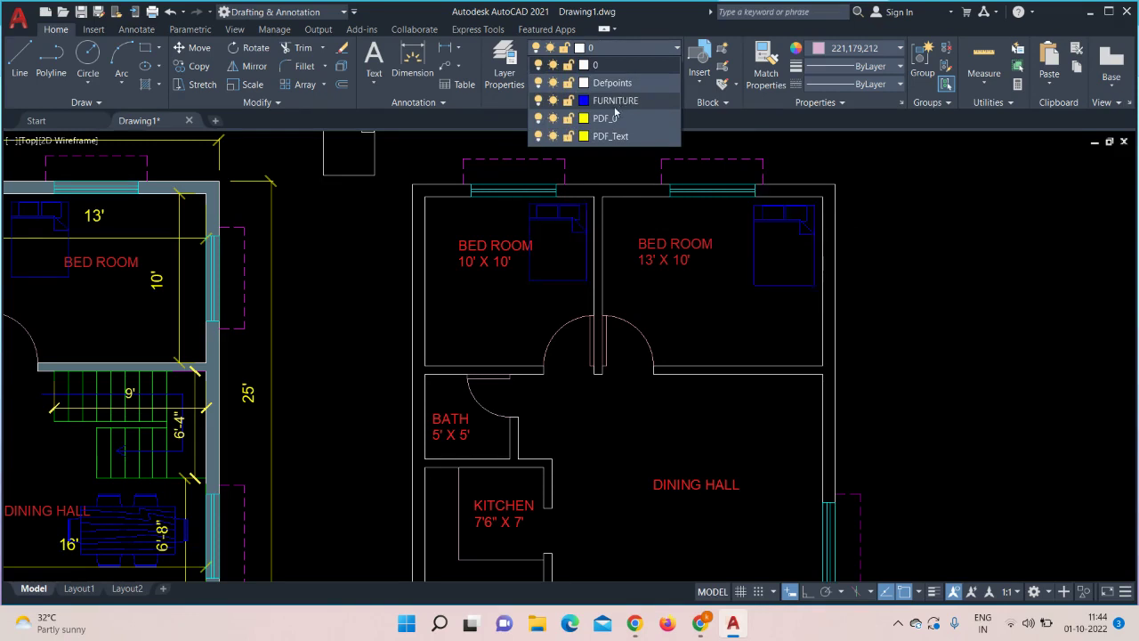
pyautogui.click(619, 101)
pyautogui.press('Escape')
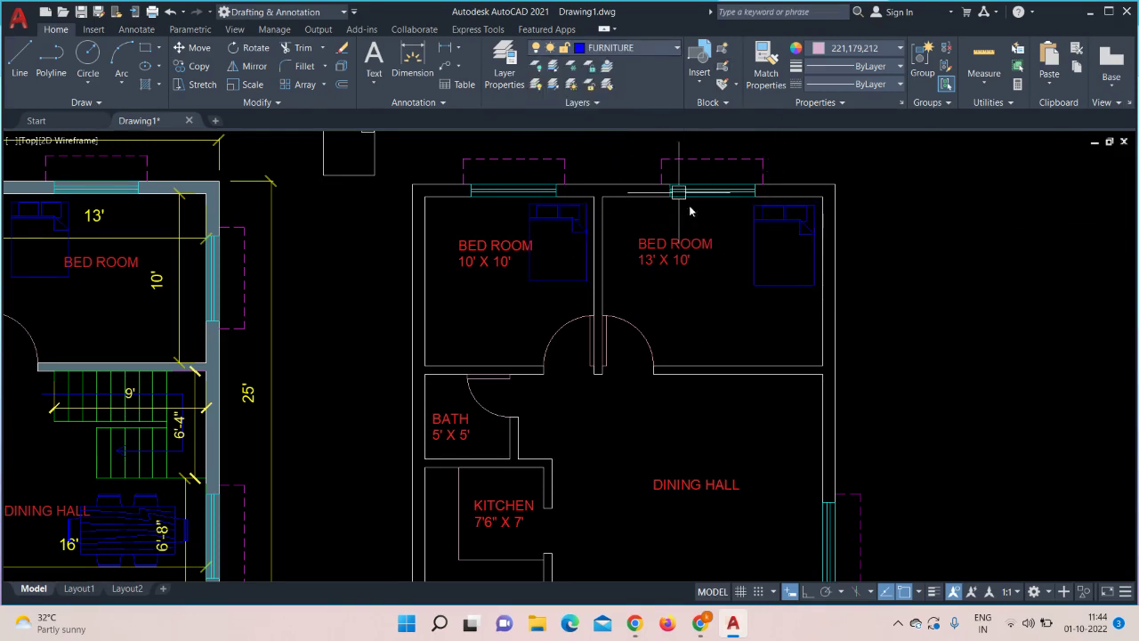
pyautogui.moveTo(914, 328); pyautogui.dragTo(917, 258, button='middle')
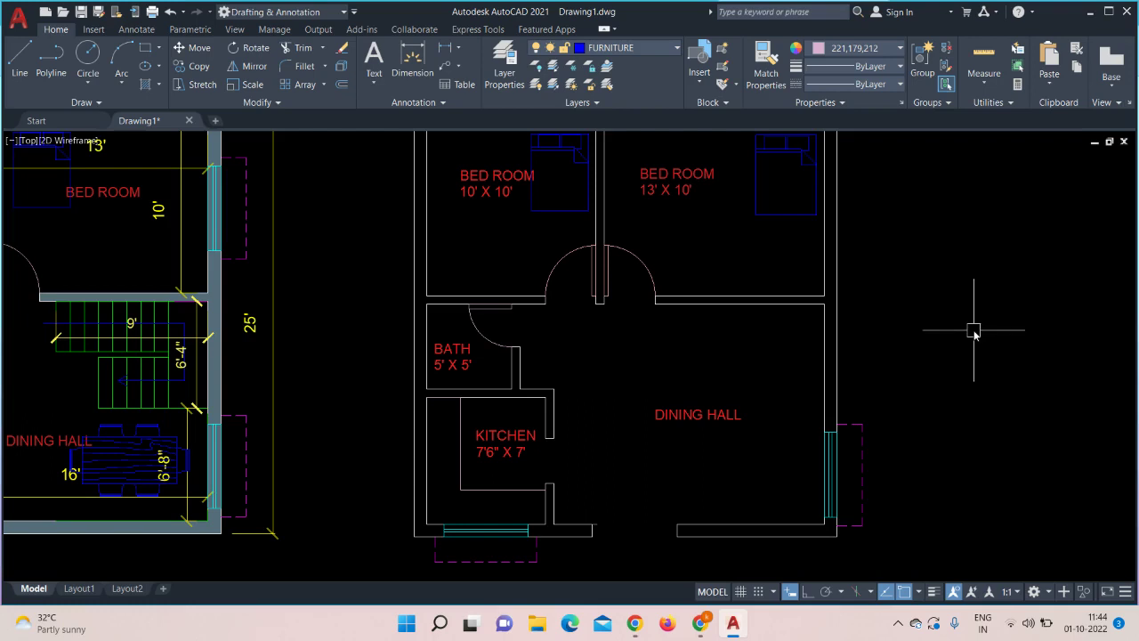
# - Reopen DesignCenter with DC and drag in the Dining Set, two roundback sofas and Wet Bar
pyautogui.write('DC')
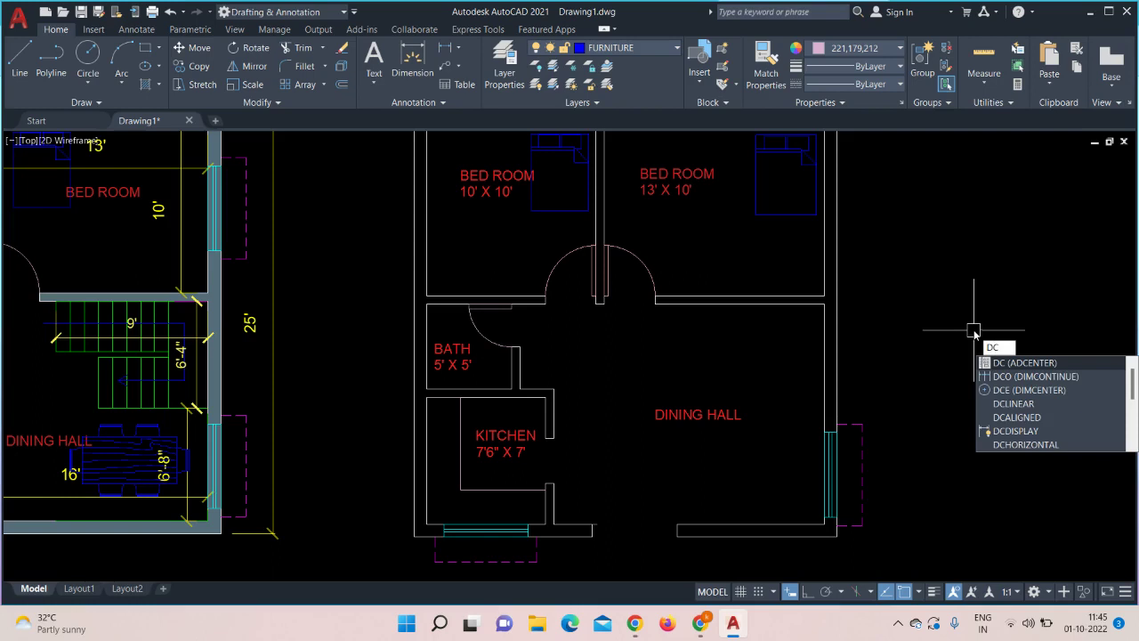
pyautogui.press('Return')
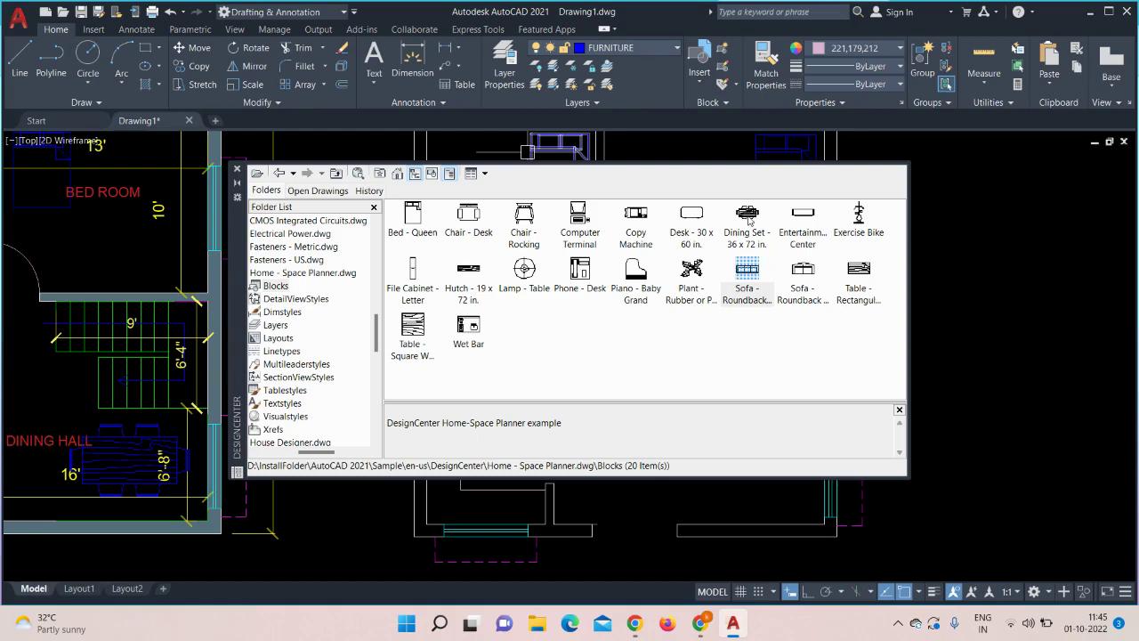
pyautogui.moveTo(748, 221); pyautogui.dragTo(957, 258)
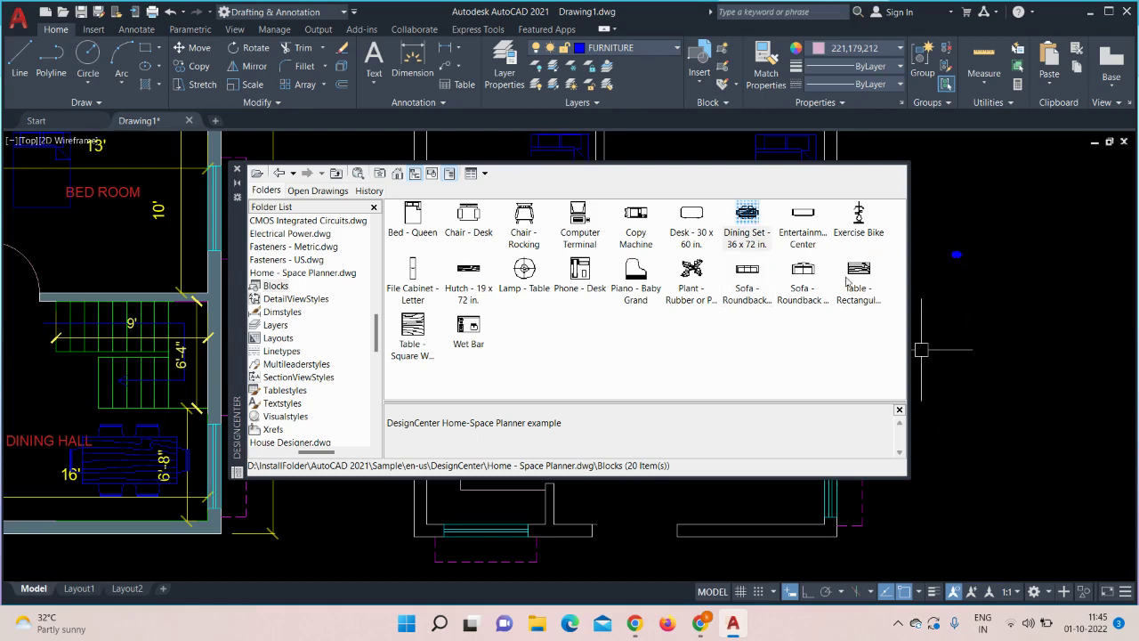
pyautogui.moveTo(748, 291); pyautogui.dragTo(844, 314)
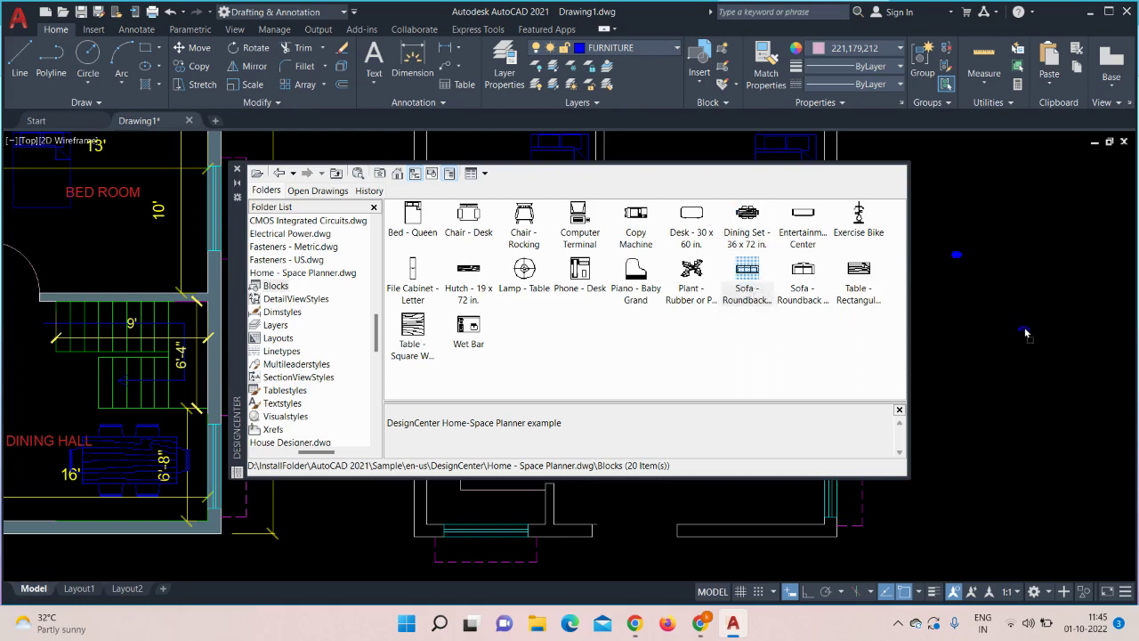
pyautogui.moveTo(803, 272)
pyautogui.mouseDown()
pyautogui.moveTo(1034, 391)
pyautogui.moveTo(1066, 395)
pyautogui.mouseUp()
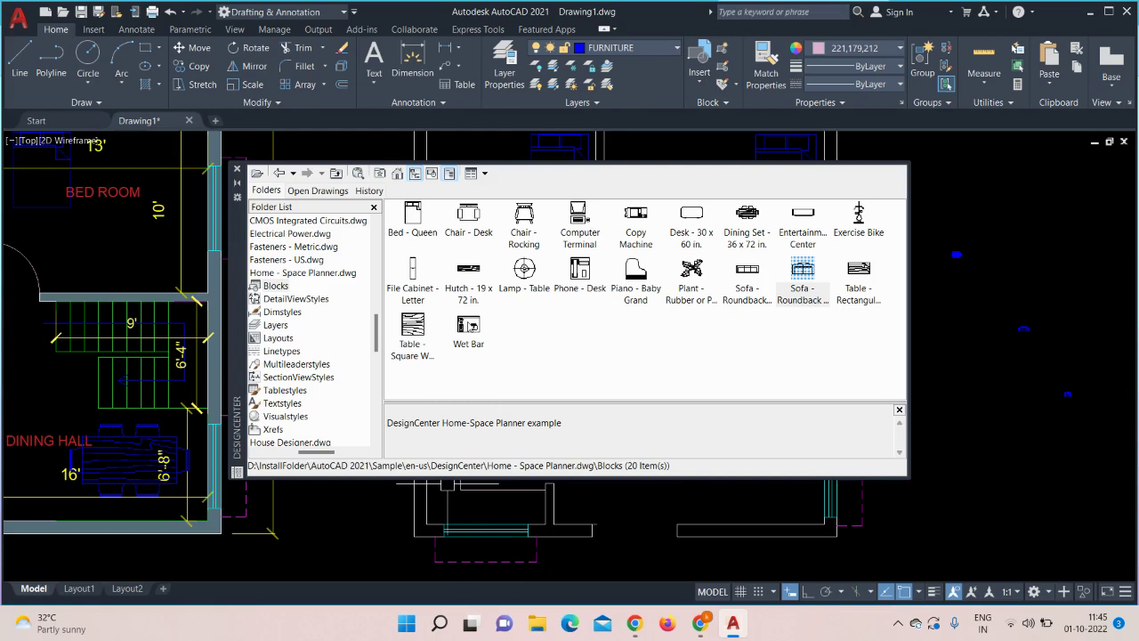
pyautogui.moveTo(468, 326); pyautogui.dragTo(935, 415)
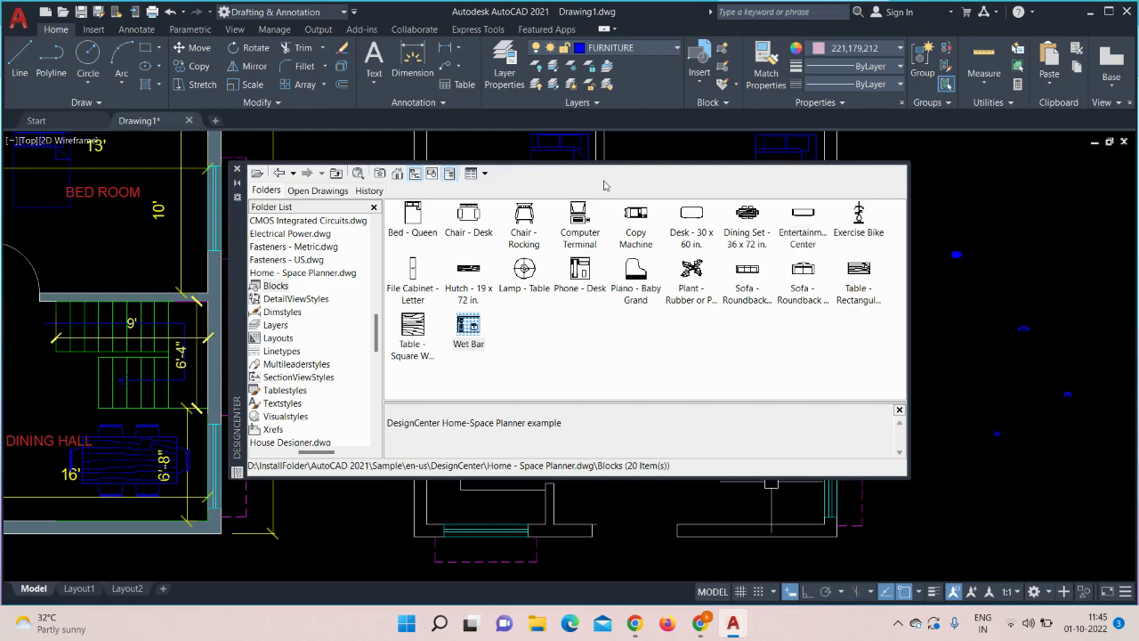
# - Close DesignCenter and scale up the small dining set block
pyautogui.click(237, 170)
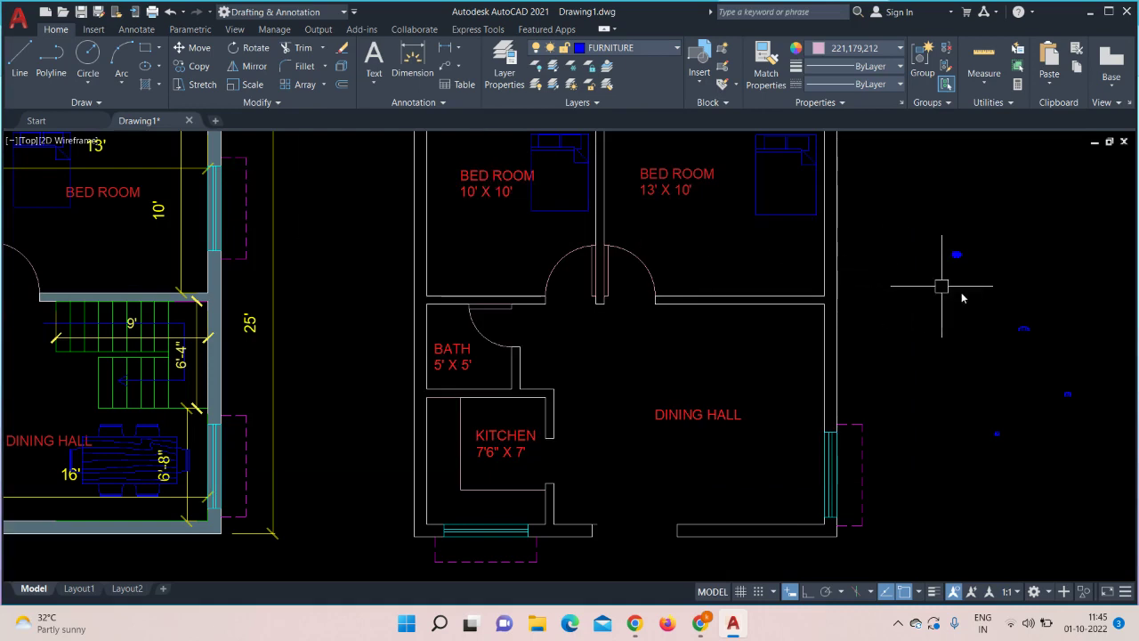
pyautogui.scroll(2, 943, 285)
pyautogui.click(949, 231)
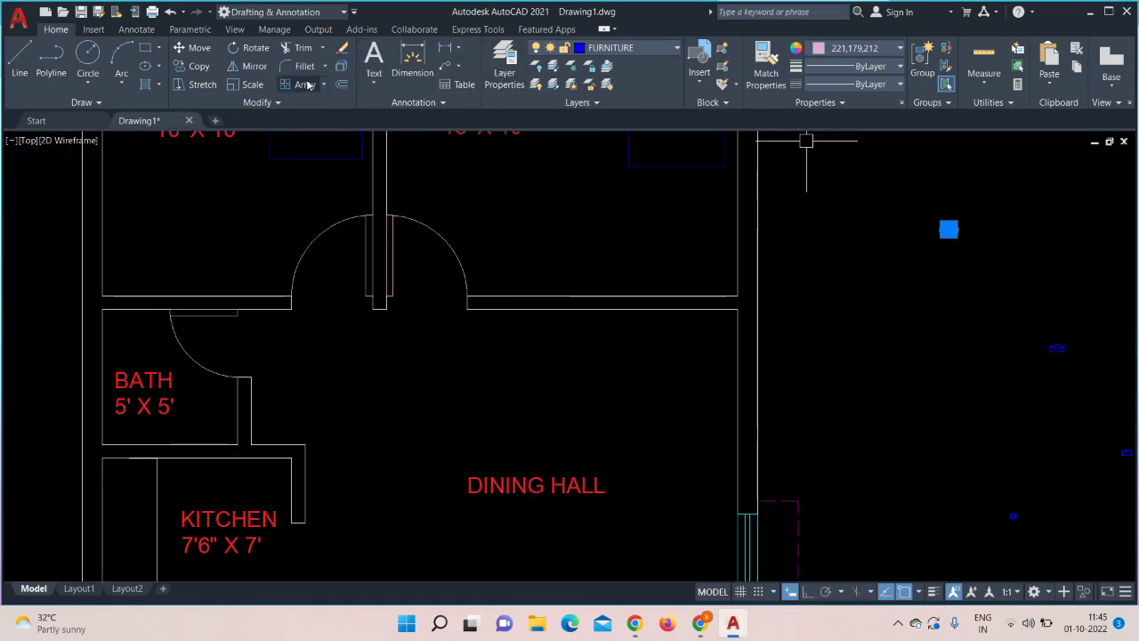
pyautogui.click(251, 85)
pyautogui.click(948, 230)
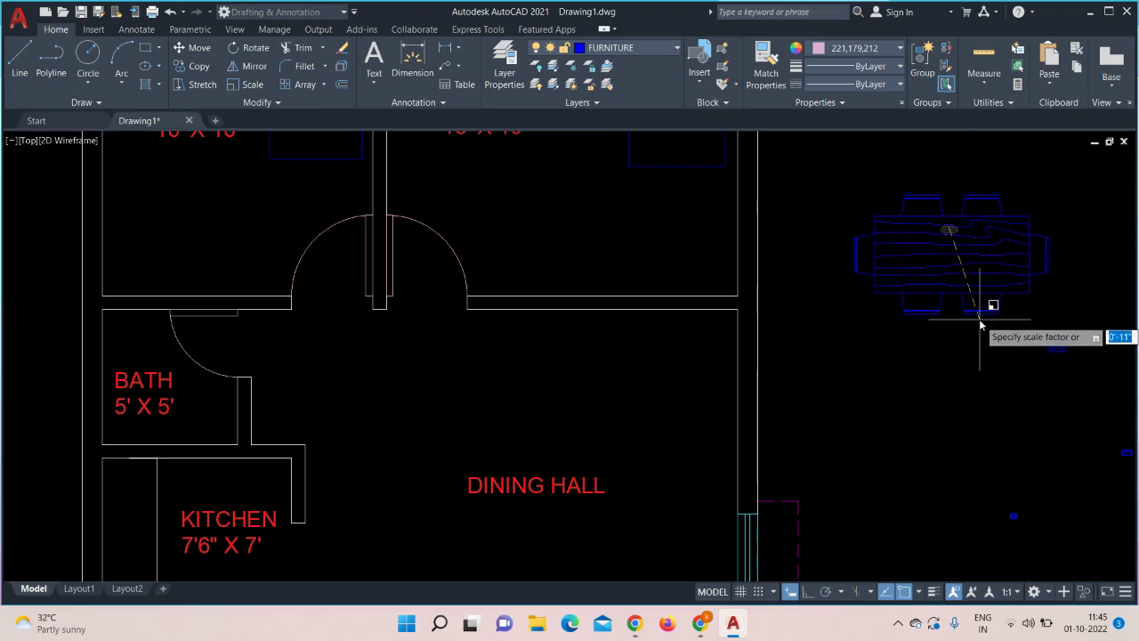
pyautogui.click(983, 319)
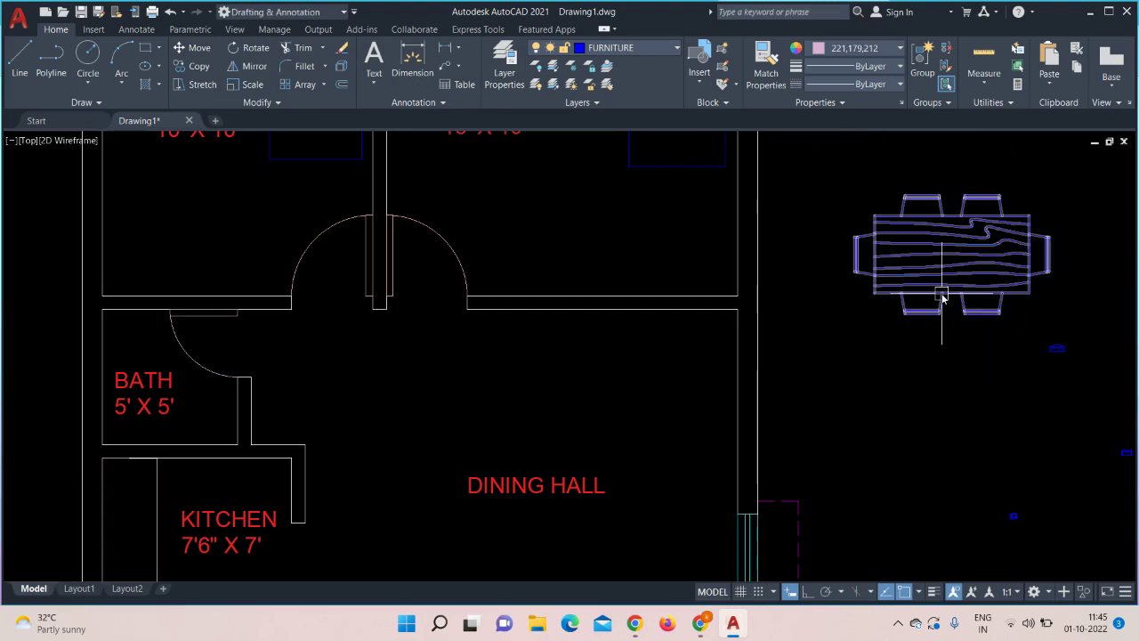
# - Move the dining set by its centre into the Dining Hall near the right-hand window
pyautogui.click(970, 257)
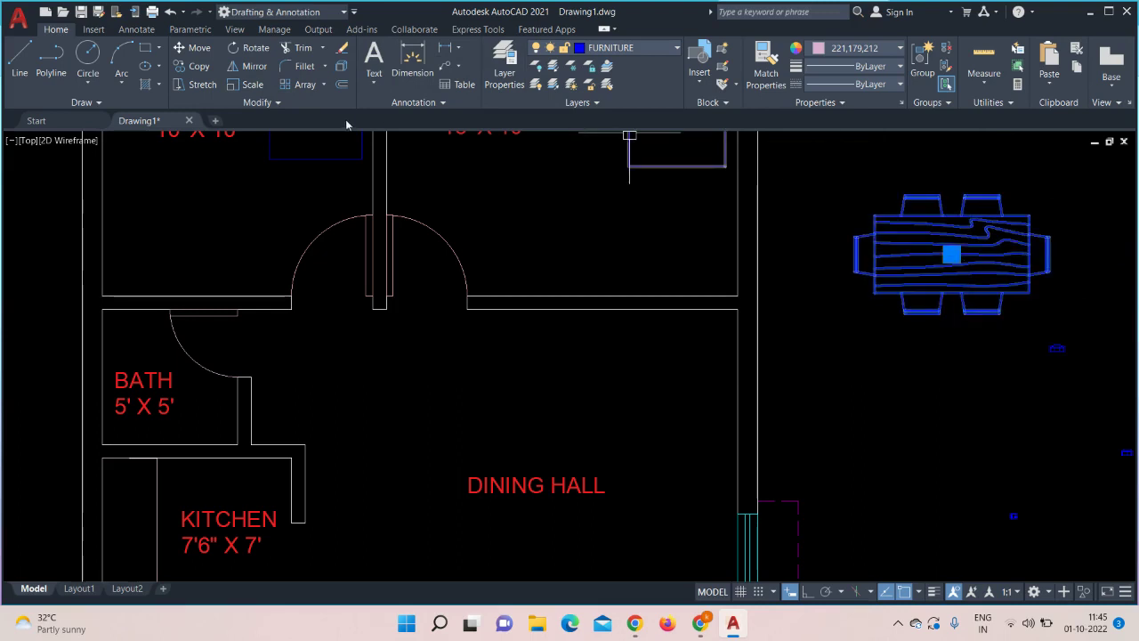
pyautogui.click(951, 255)
pyautogui.moveTo(574, 453); pyautogui.dragTo(609, 279, button='middle')
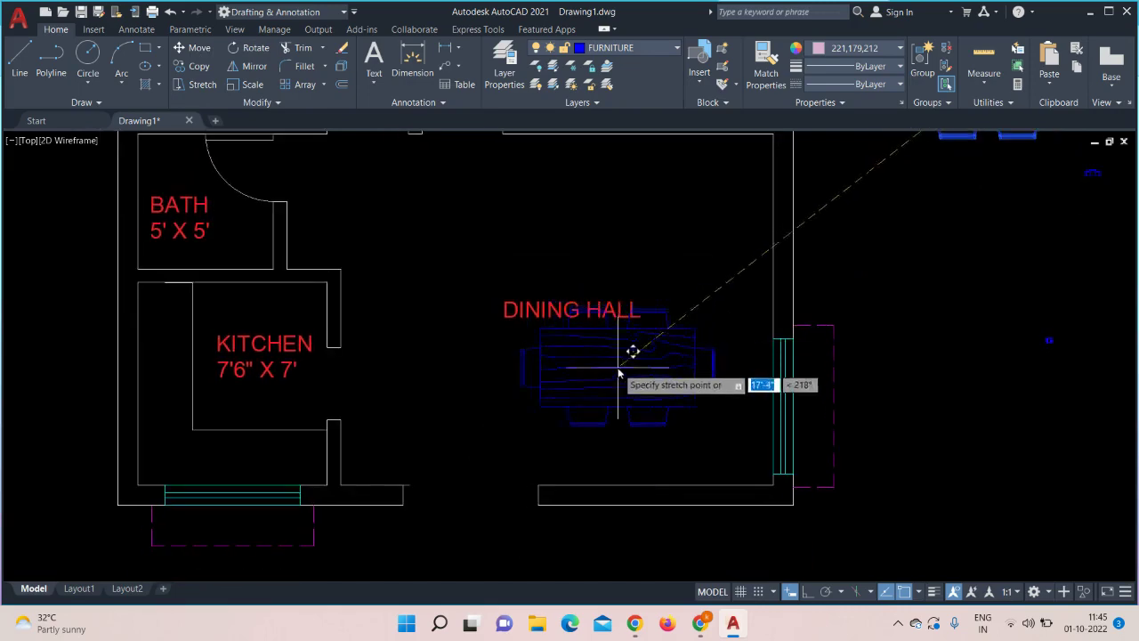
pyautogui.click(641, 400)
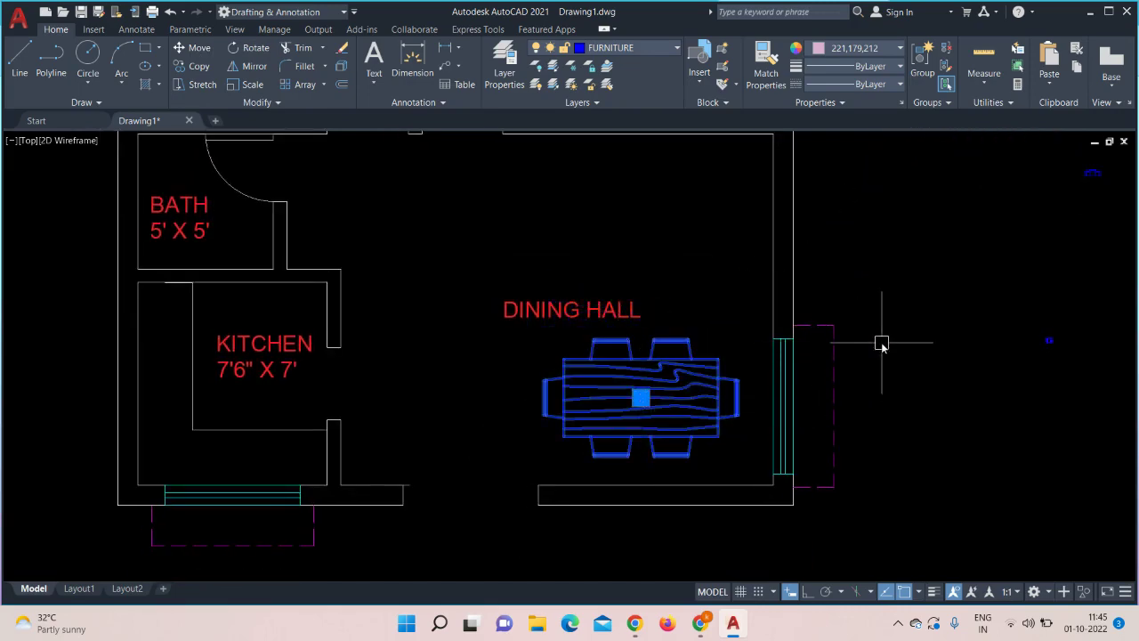
pyautogui.scroll(-4, 881, 344)
pyautogui.moveTo(912, 339); pyautogui.dragTo(745, 411, button='middle')
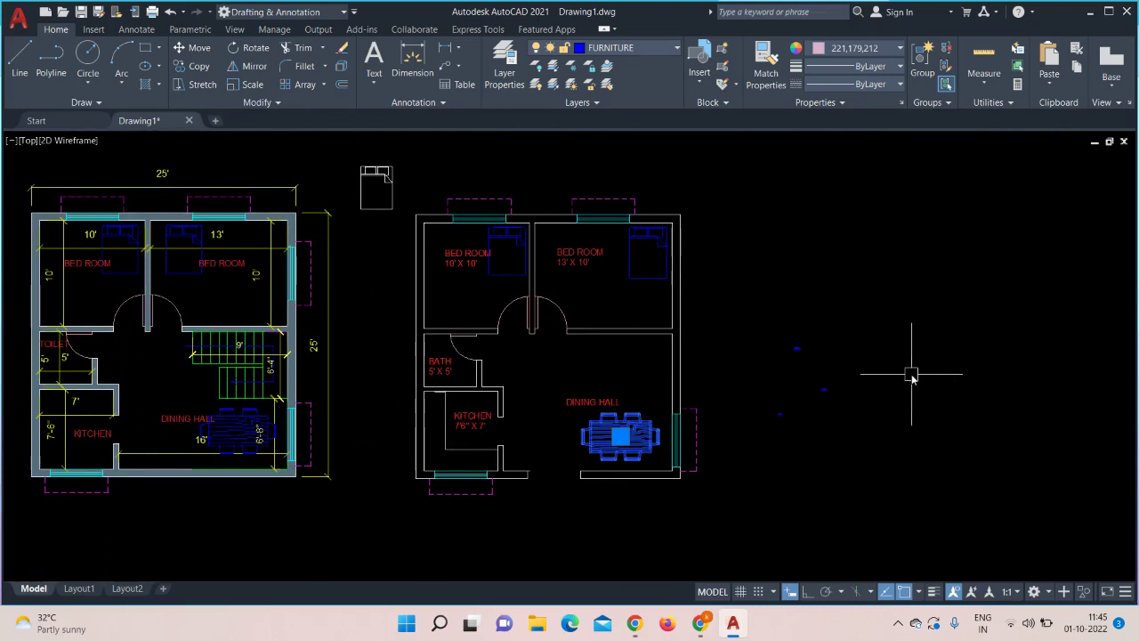
pyautogui.scroll(5, 867, 418)
pyautogui.scroll(2, 551, 563)
# - Enlarge the small Wet Bar kitchen unit block with Scale after one cancelled attempt
pyautogui.moveTo(450, 478); pyautogui.dragTo(917, 282, button='middle')
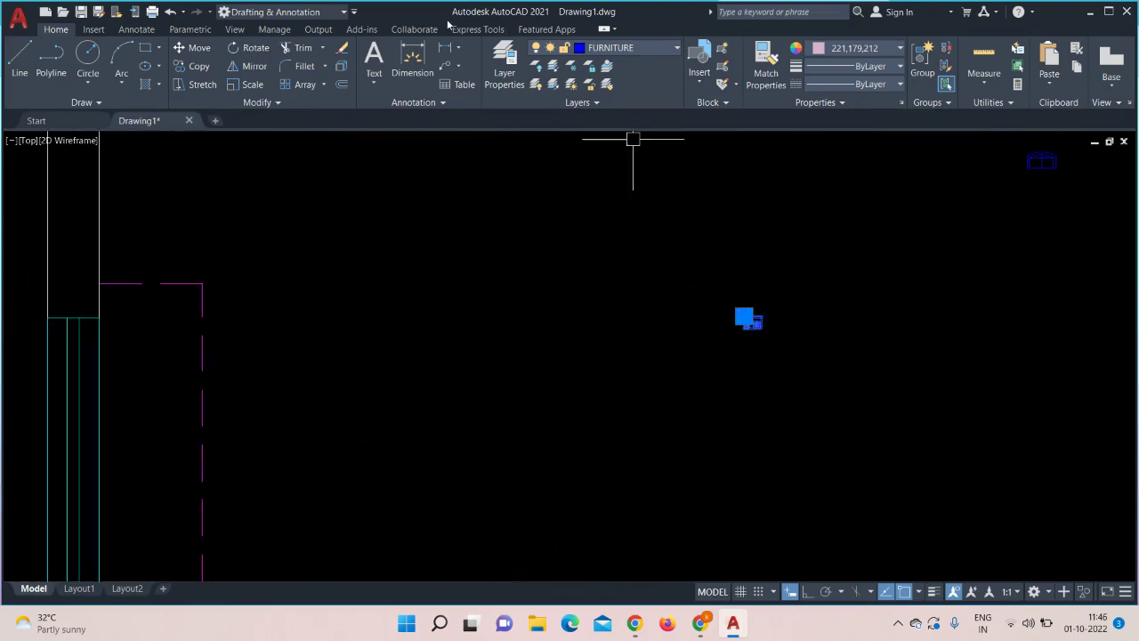
pyautogui.click(253, 86)
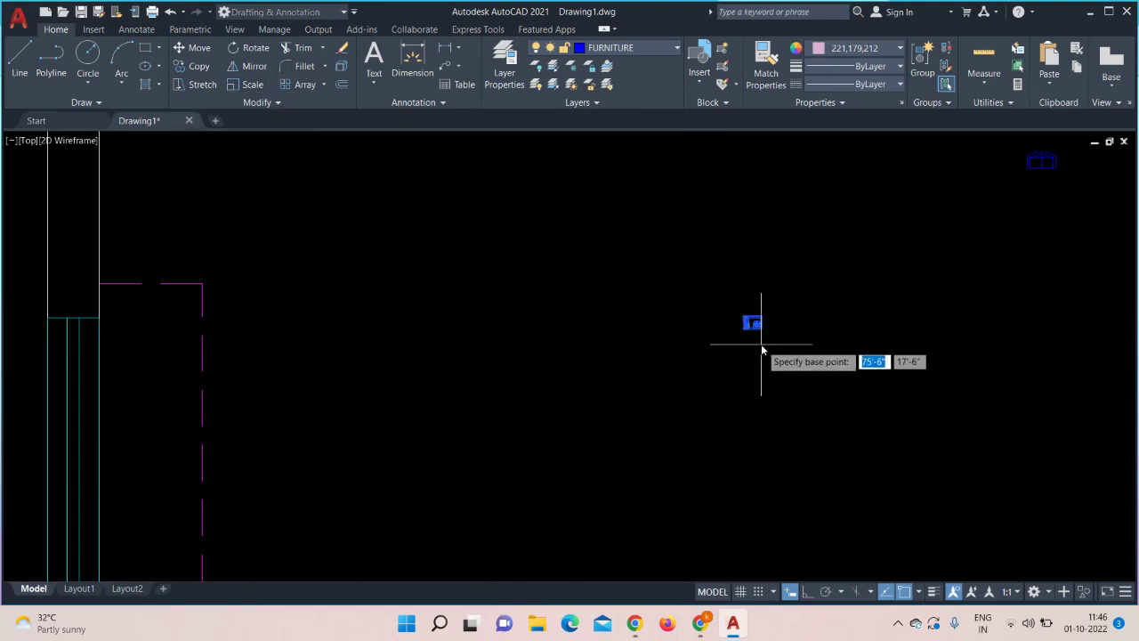
pyautogui.click(762, 330)
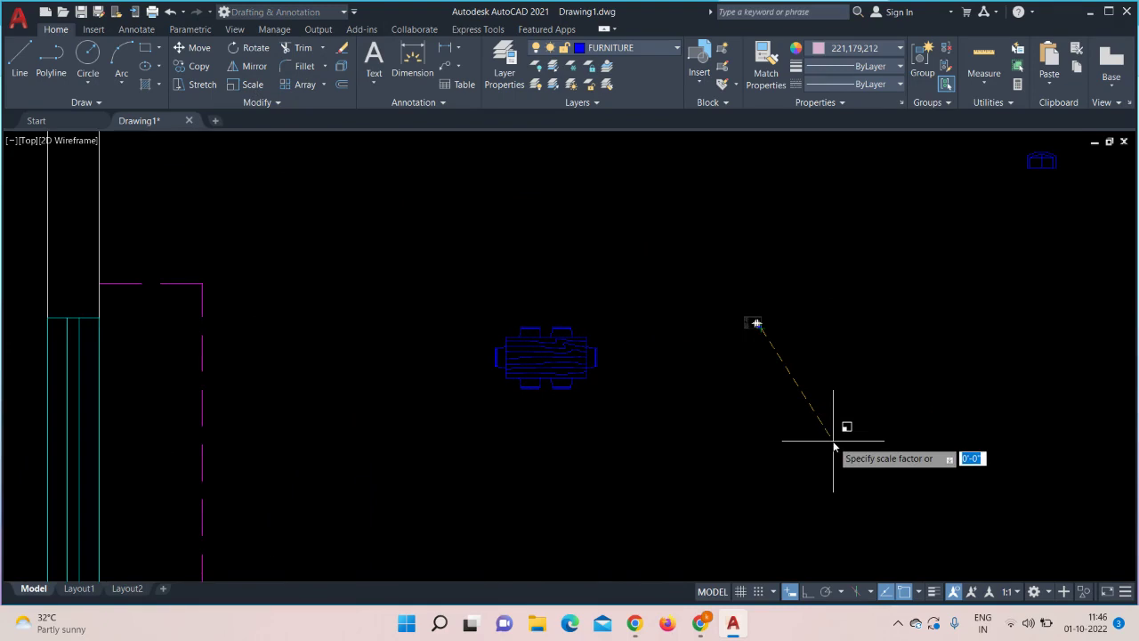
pyautogui.press('Escape')
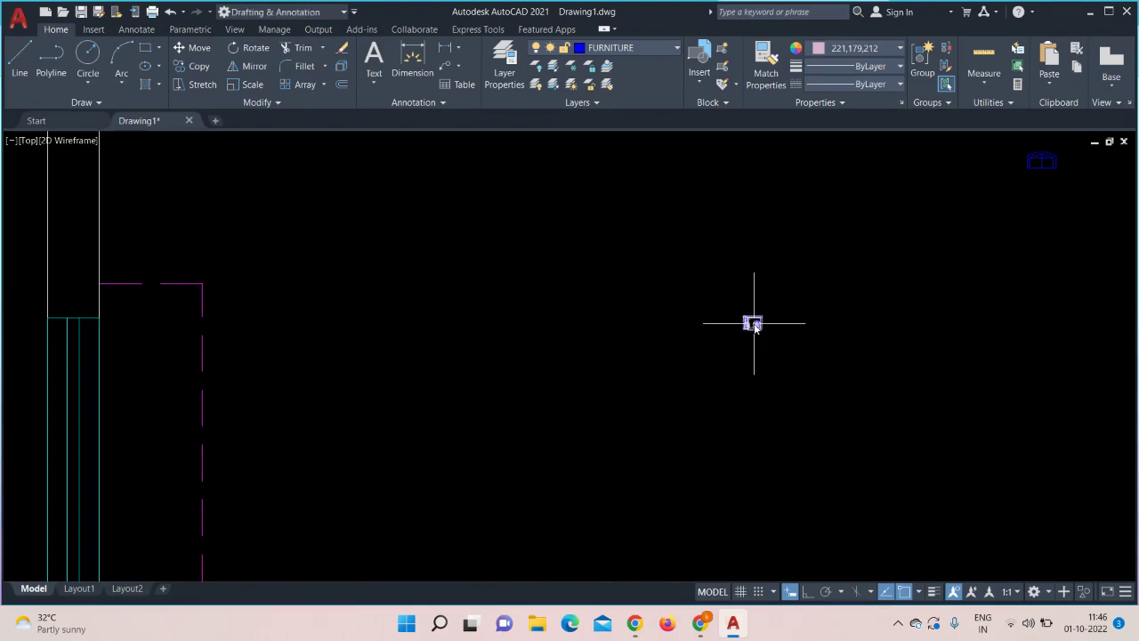
pyautogui.click(754, 324)
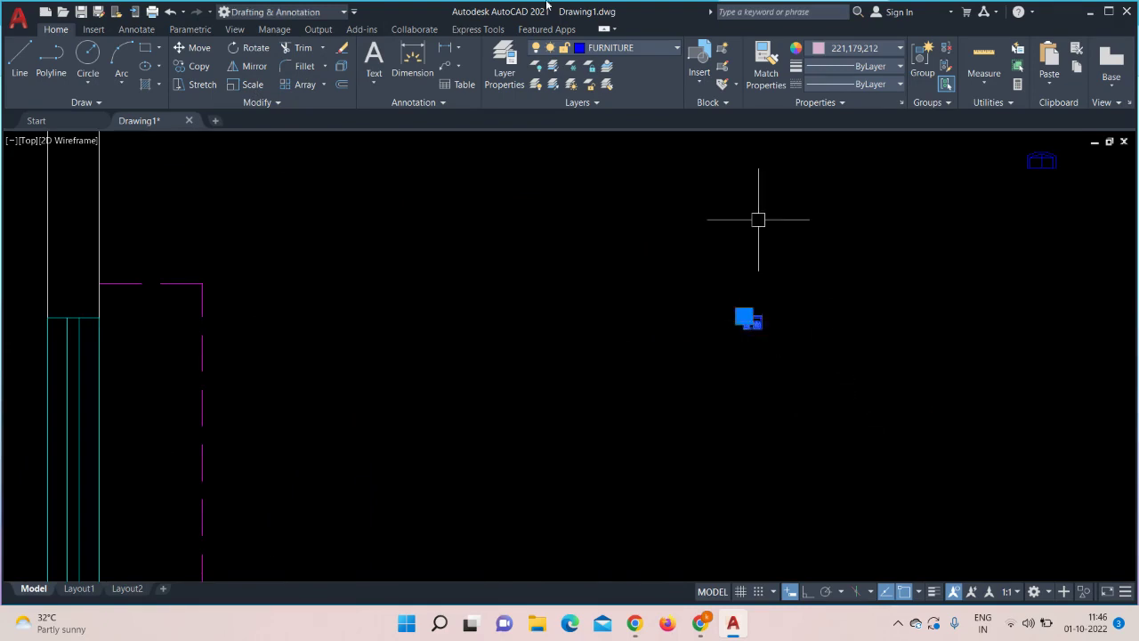
pyautogui.click(249, 84)
pyautogui.scroll(5, 770, 262)
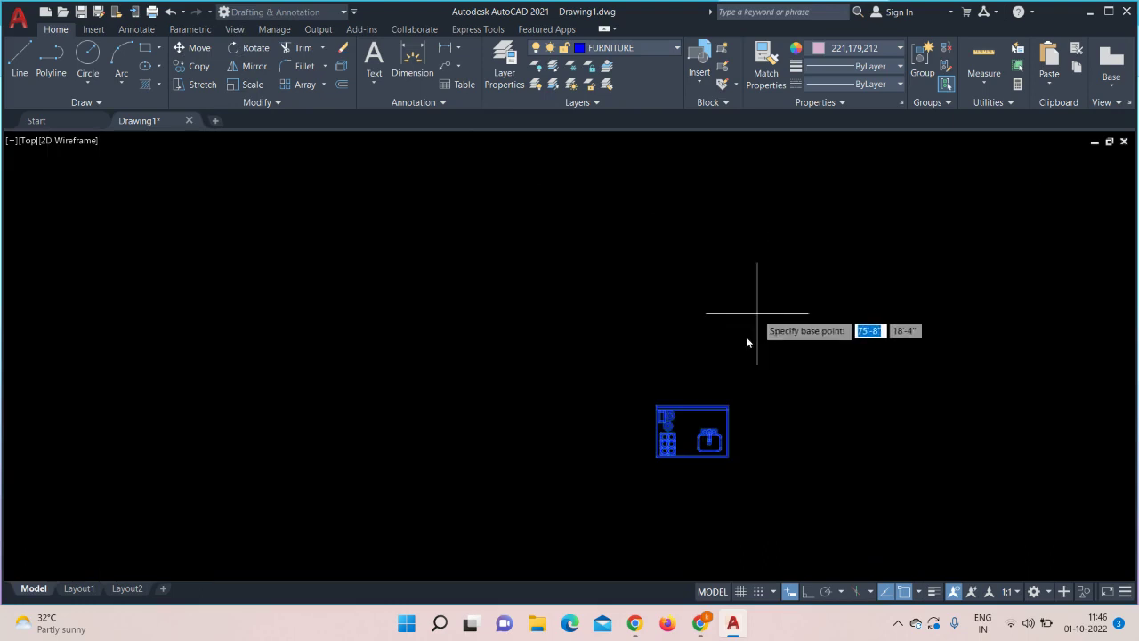
pyautogui.click(702, 436)
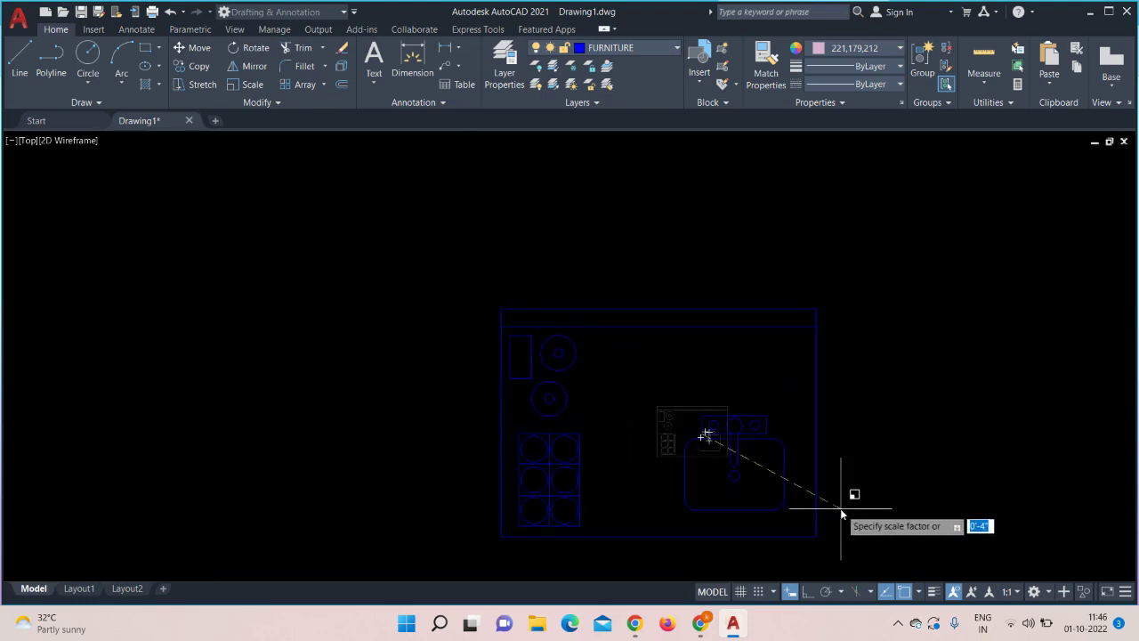
pyautogui.click(836, 503)
pyautogui.scroll(-2, 836, 444)
pyautogui.scroll(-2, 830, 410)
pyautogui.scroll(-4, 828, 408)
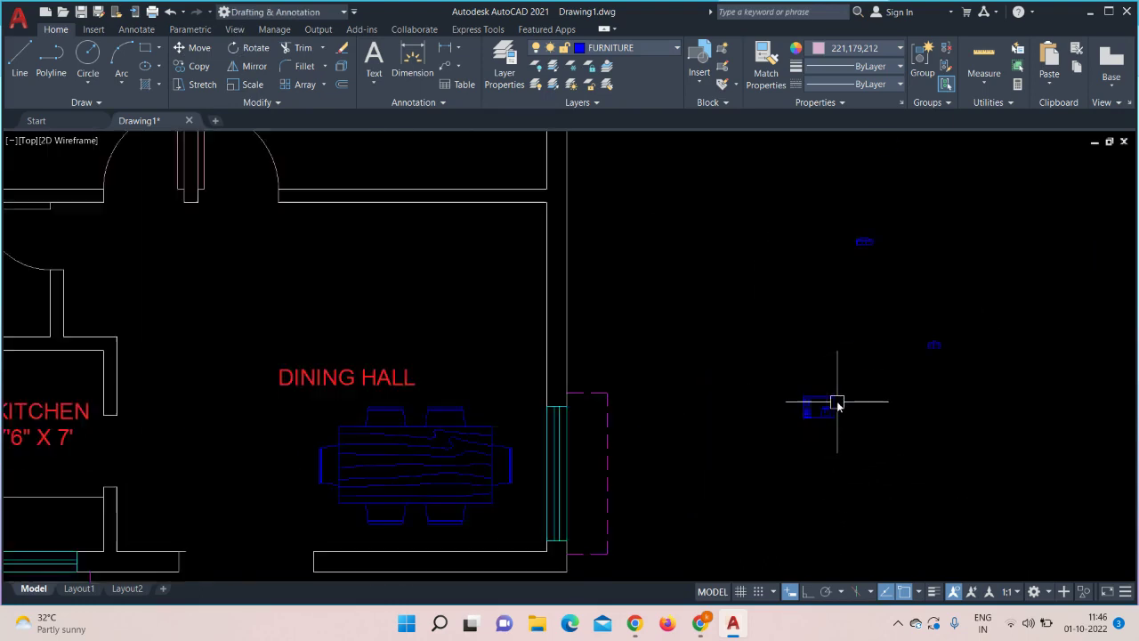
pyautogui.scroll(-2, 839, 401)
pyautogui.moveTo(877, 448); pyautogui.dragTo(769, 259, button='middle')
# - Rescale the kitchen unit again to fine-tune its size
pyautogui.click(770, 259)
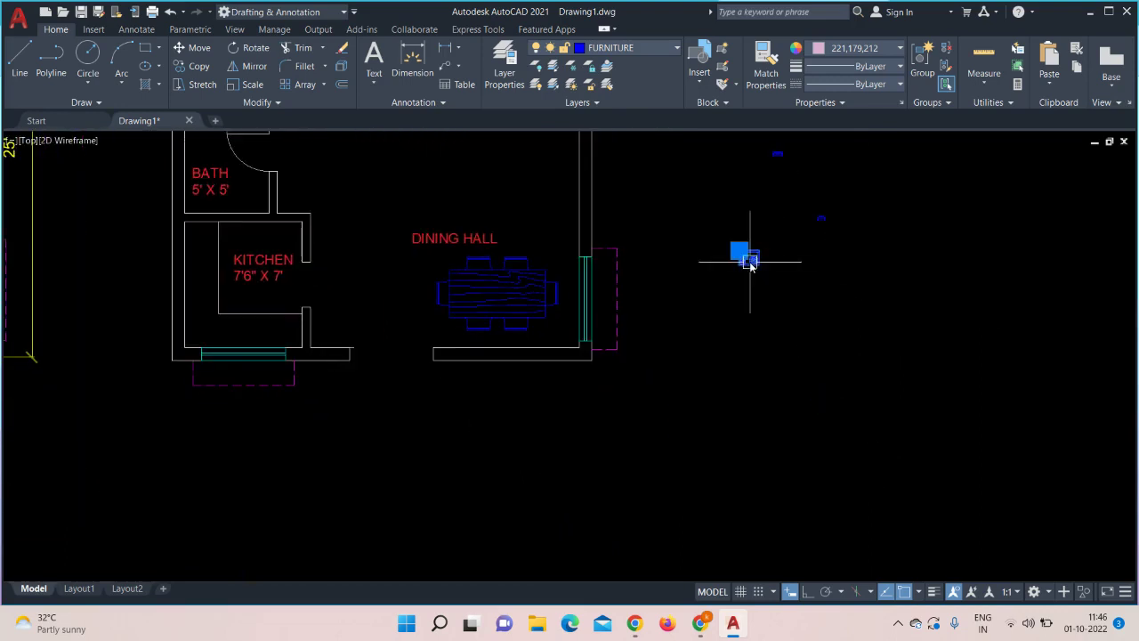
pyautogui.click(252, 84)
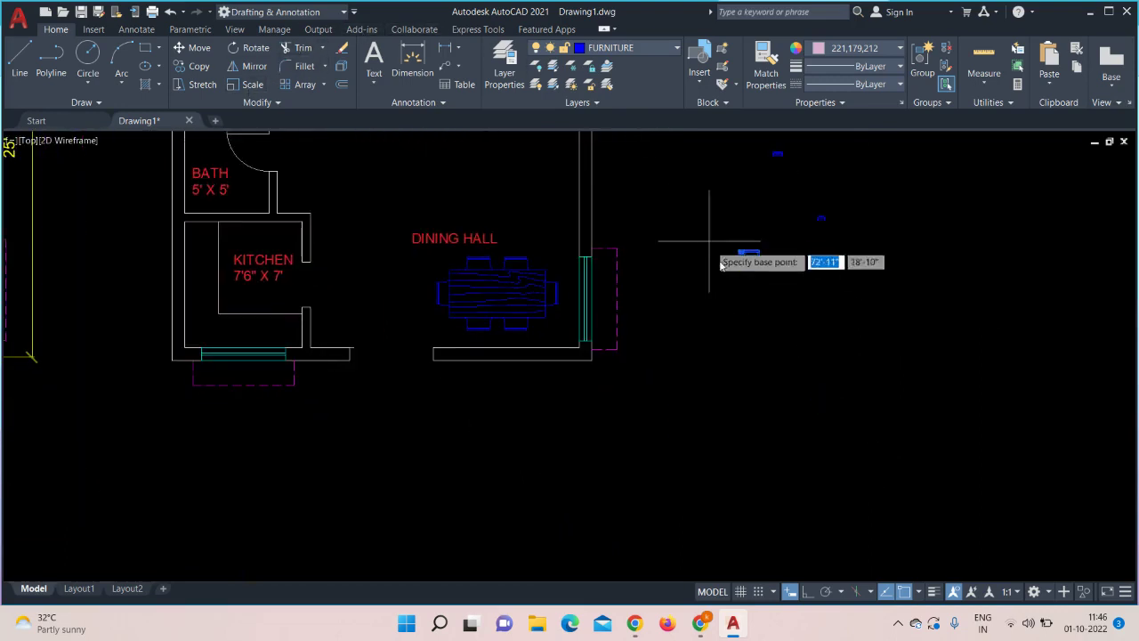
pyautogui.click(750, 262)
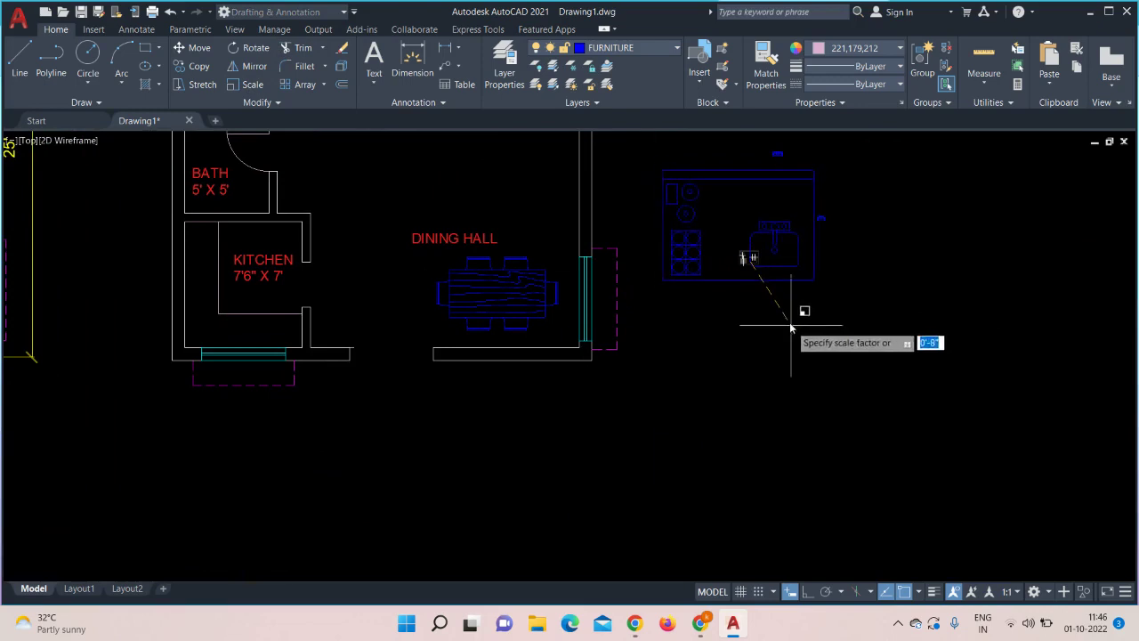
pyautogui.click(763, 284)
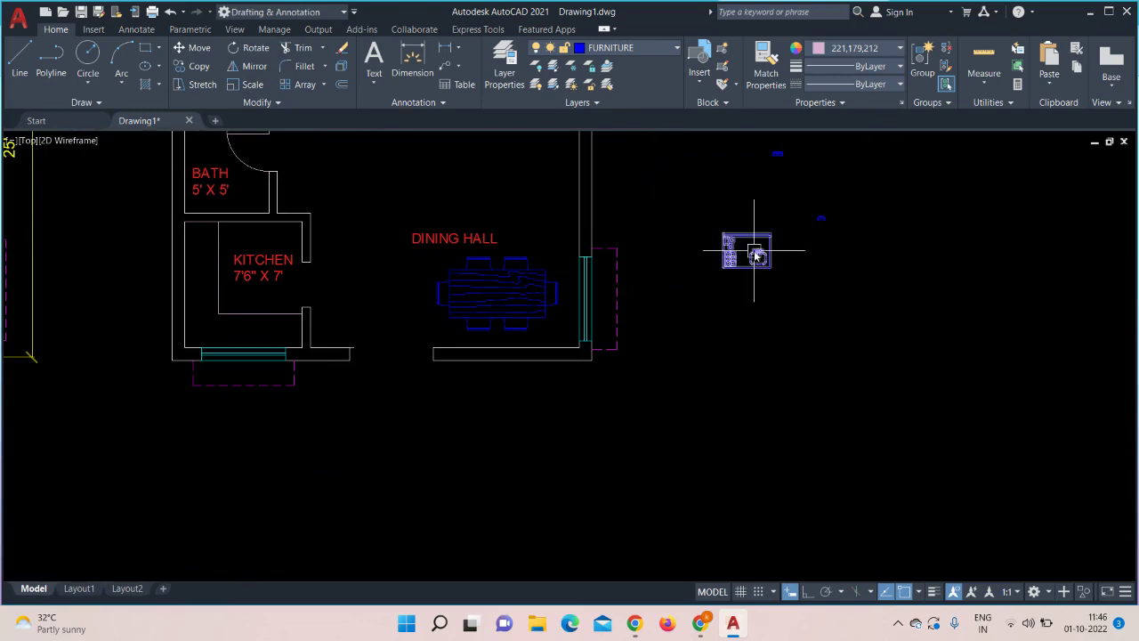
# - Move the kitchen unit into the lower corner of the 7'6" X 7' kitchen
pyautogui.click(754, 246)
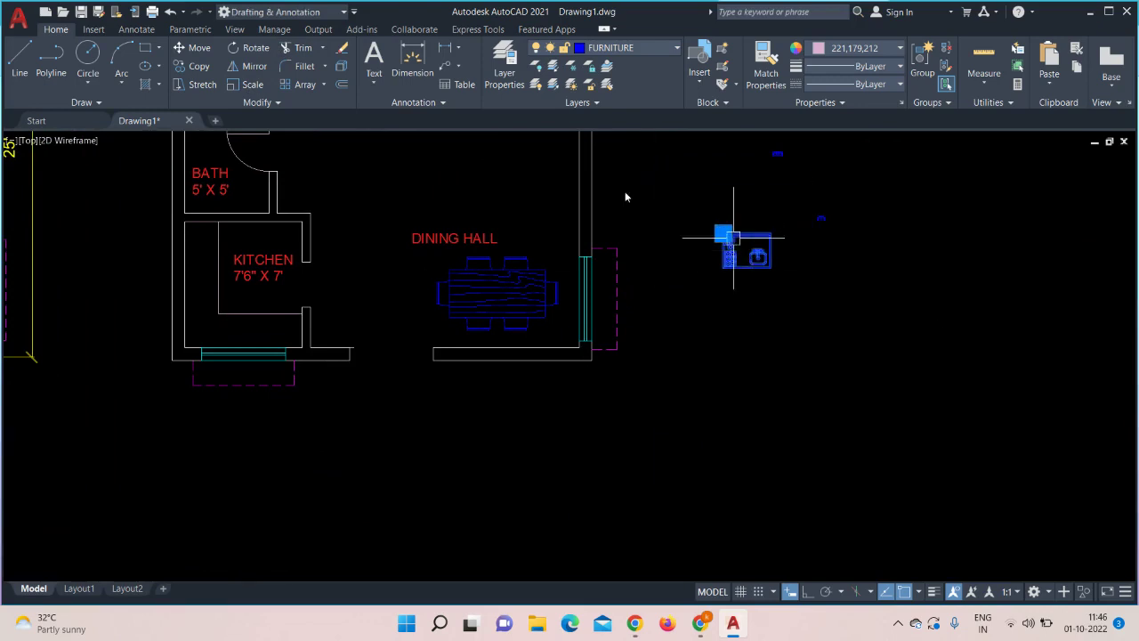
pyautogui.click(193, 48)
pyautogui.click(731, 256)
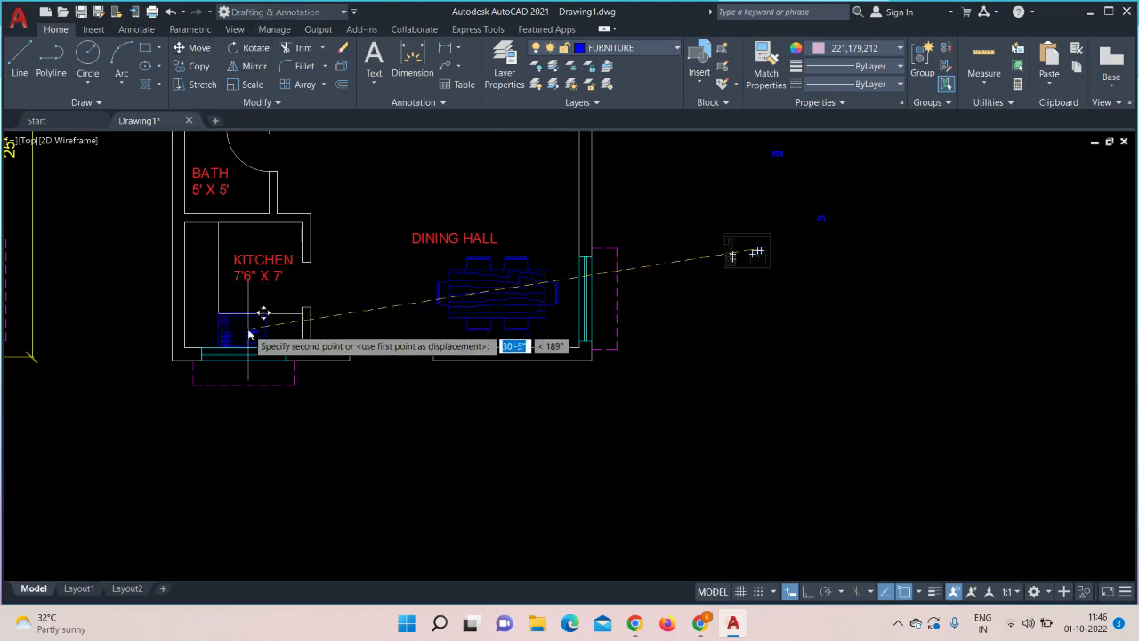
pyautogui.click(248, 331)
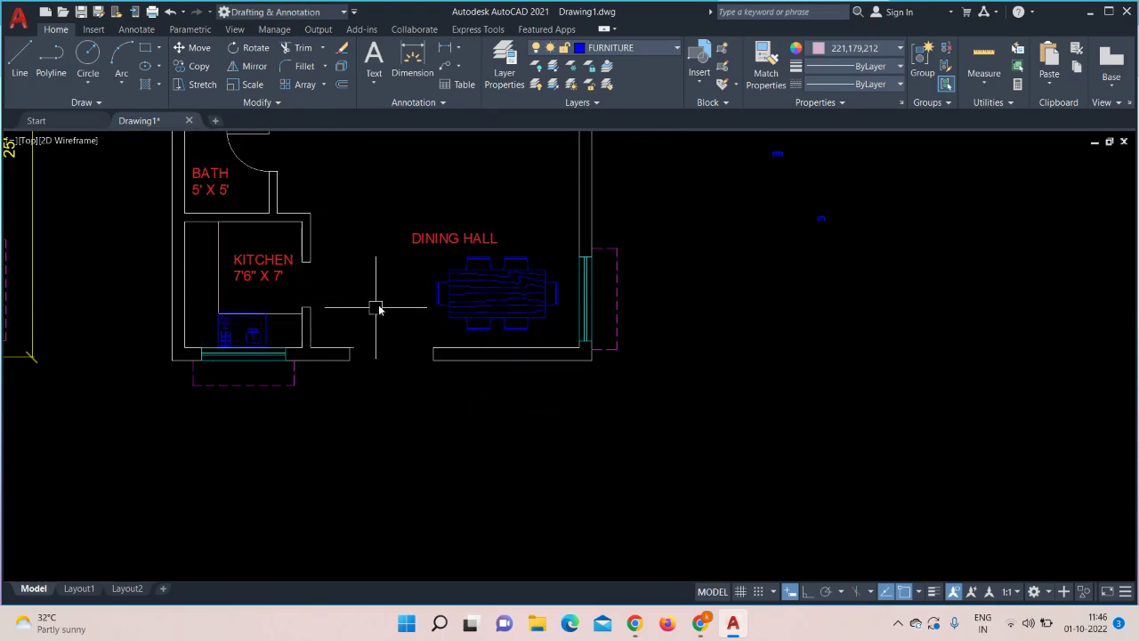
pyautogui.moveTo(378, 307); pyautogui.dragTo(238, 471, button='middle')
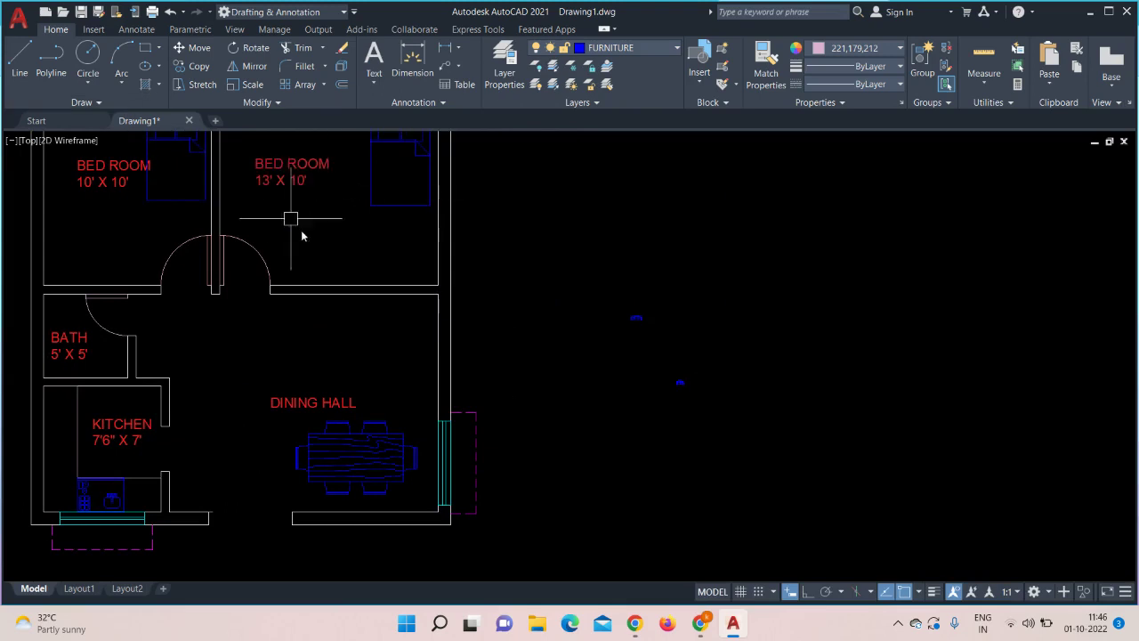
# - Shrink the sofa block with Scale, using a base point at its corner
pyautogui.moveTo(364, 243); pyautogui.dragTo(455, 241, button='middle')
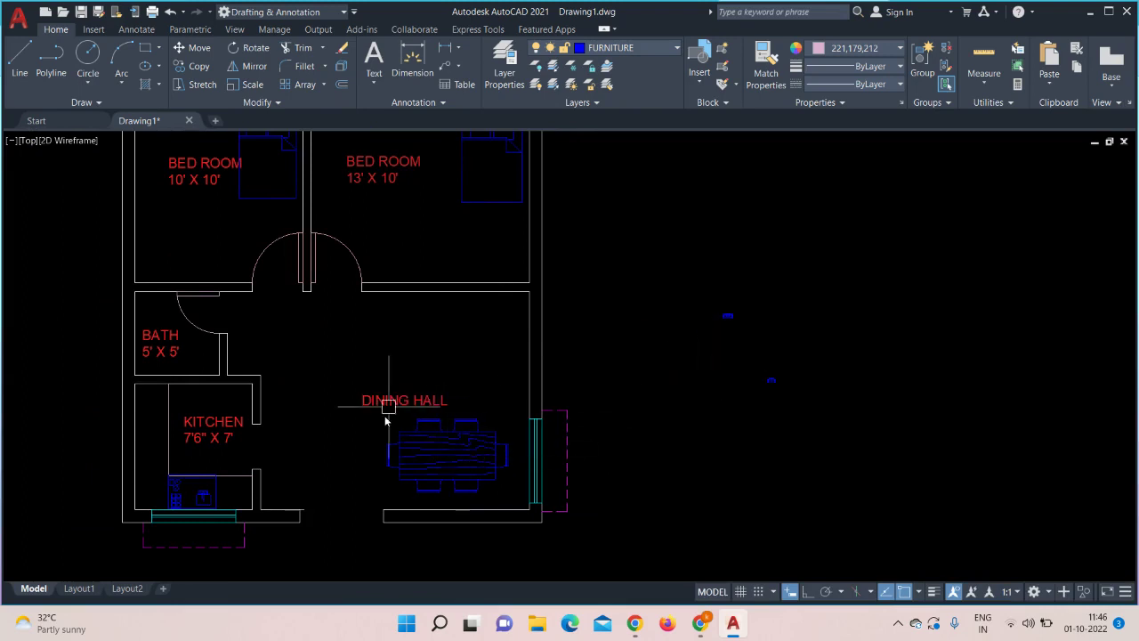
pyautogui.scroll(4, 772, 351)
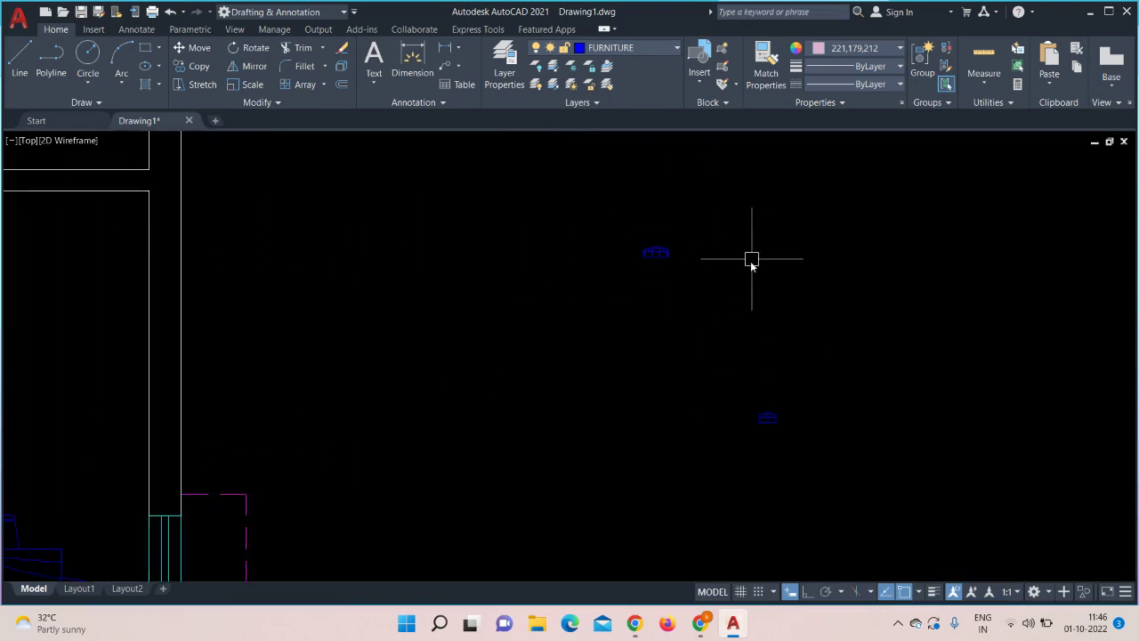
pyautogui.scroll(2, 731, 255)
pyautogui.click(604, 249)
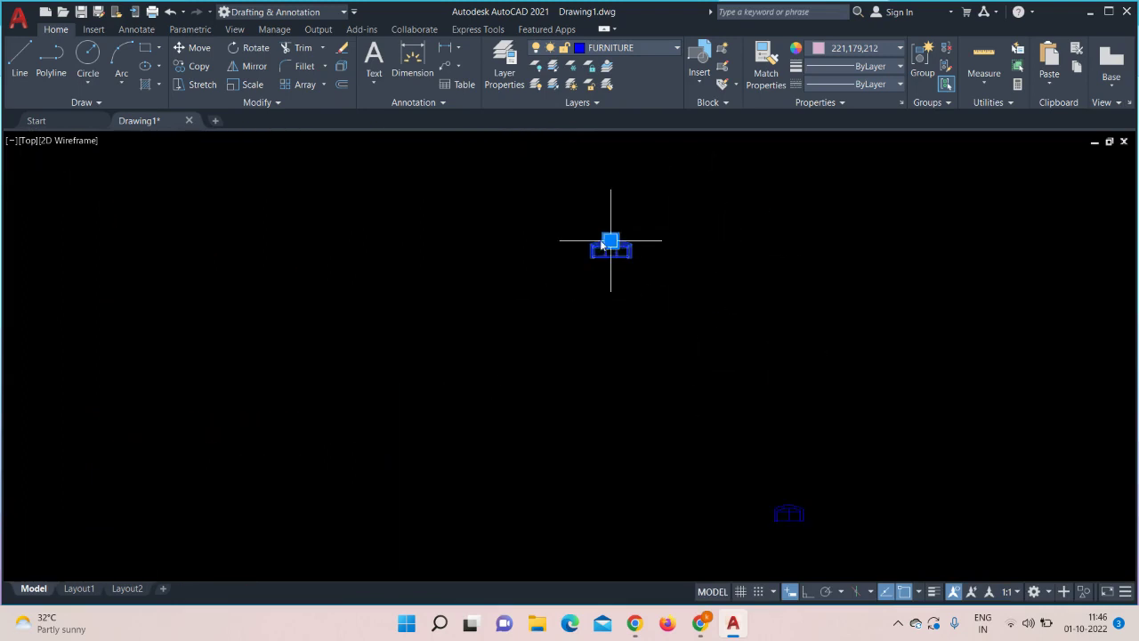
pyautogui.click(193, 47)
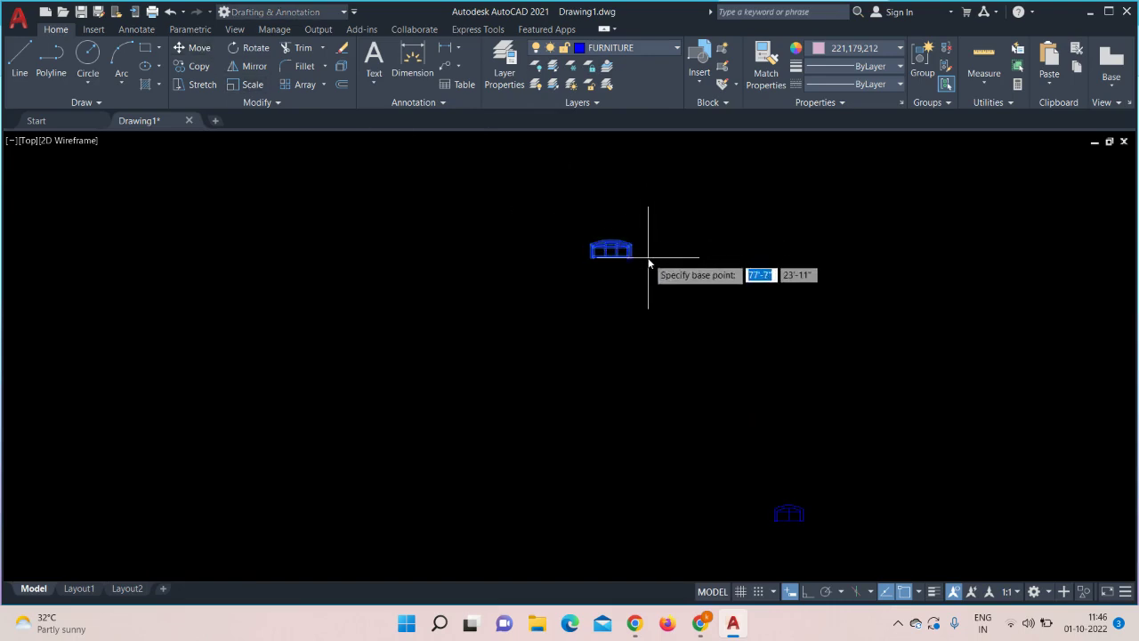
pyautogui.click(631, 257)
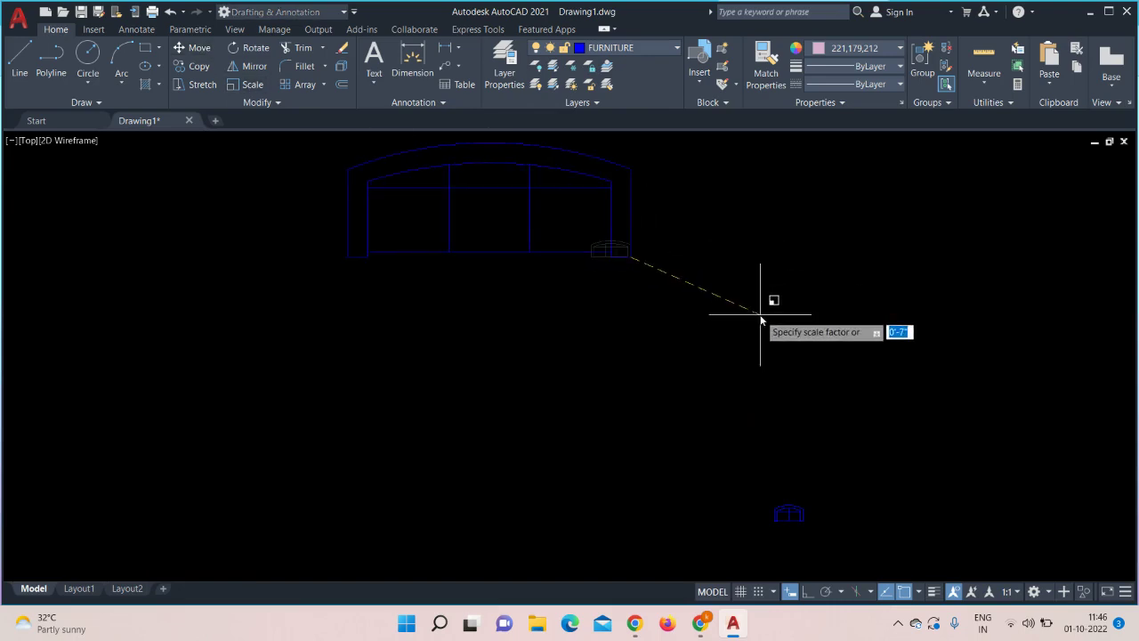
pyautogui.click(711, 298)
# - Scale the sofa up again from its corner to a size suiting the plan
pyautogui.scroll(-4, 717, 304)
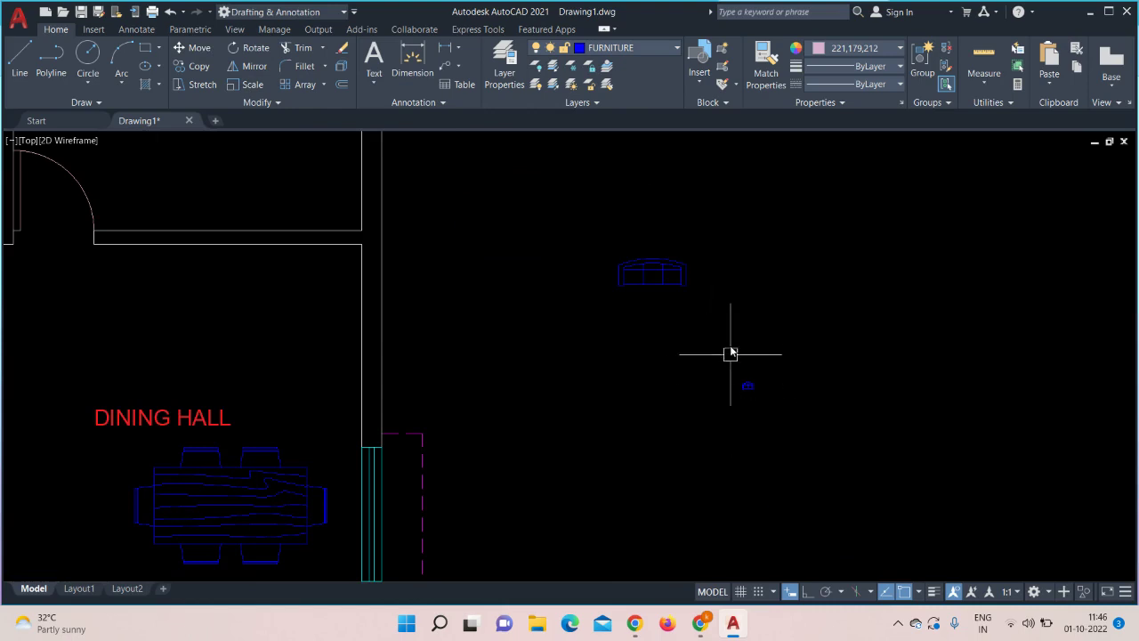
pyautogui.click(668, 285)
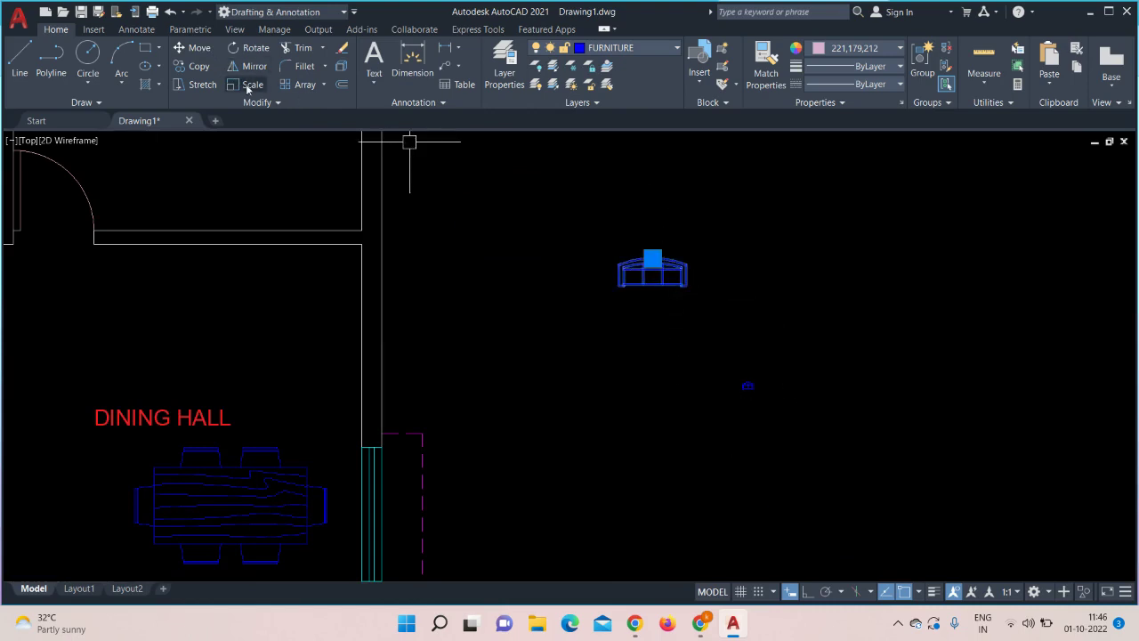
pyautogui.click(249, 85)
pyautogui.click(683, 285)
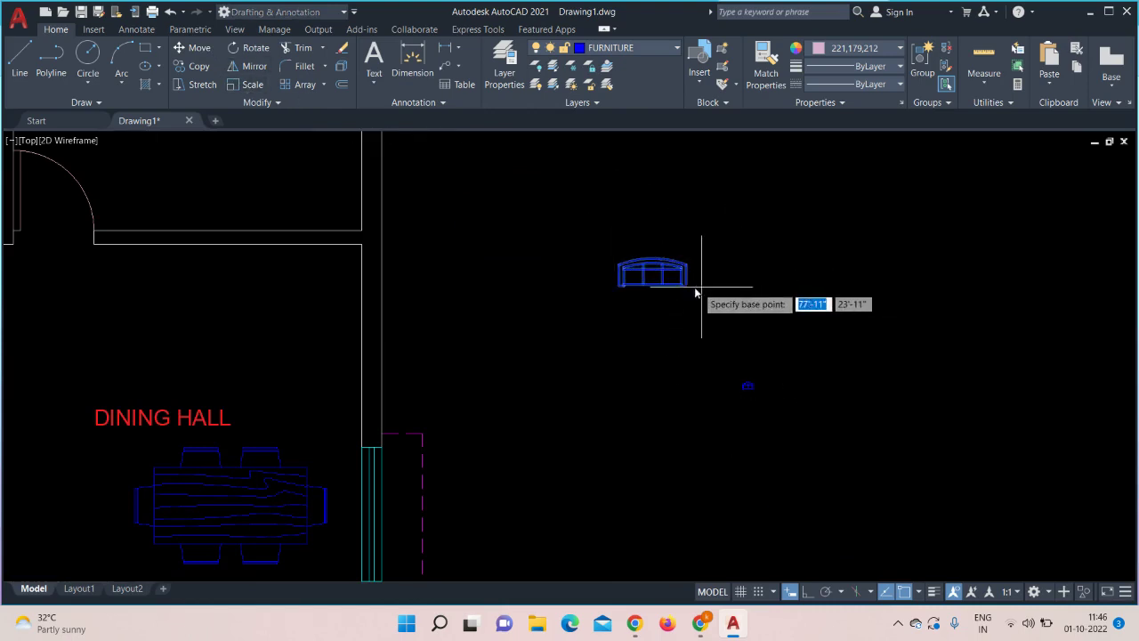
pyautogui.click(732, 327)
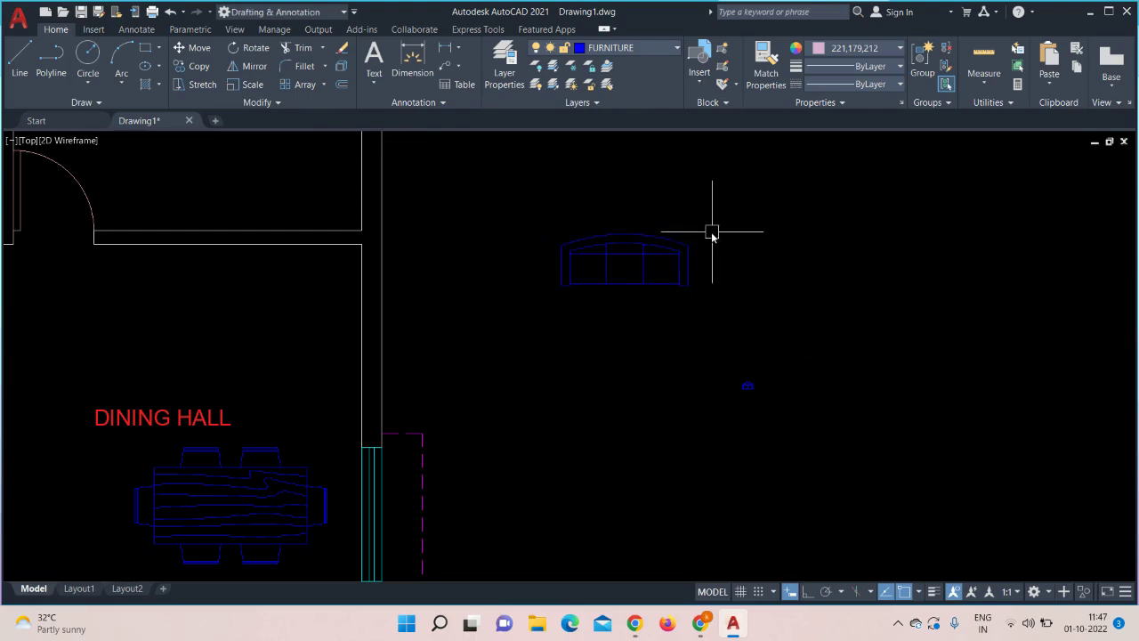
# - Start moving the resized sofa from a base point on its edge
pyautogui.click(658, 236)
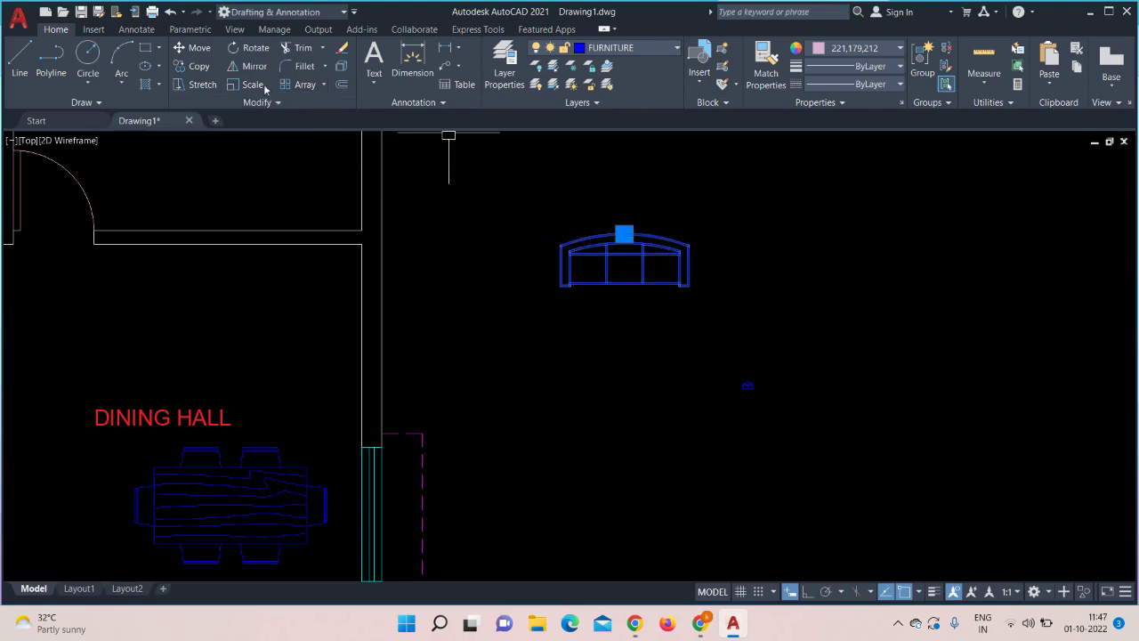
pyautogui.click(200, 51)
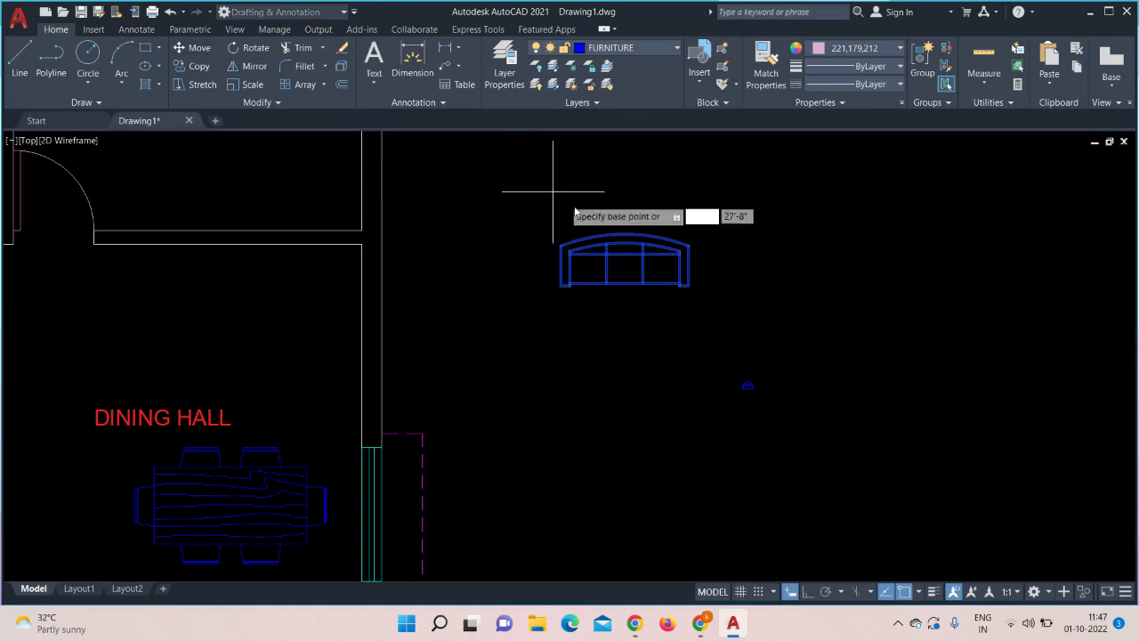
pyautogui.click(624, 237)
pyautogui.moveTo(161, 305); pyautogui.dragTo(694, 285, button='middle')
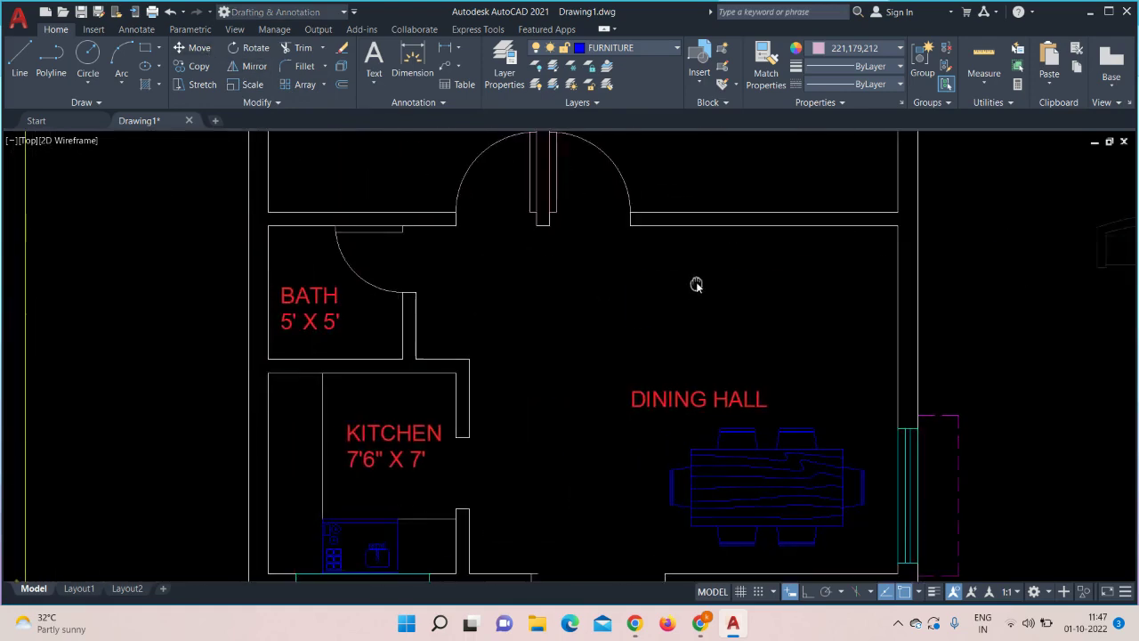
pyautogui.scroll(-2, 697, 286)
# - Drop the sofa beside the right plan and rotate it 90° about its edge
pyautogui.scroll(-2, 696, 287)
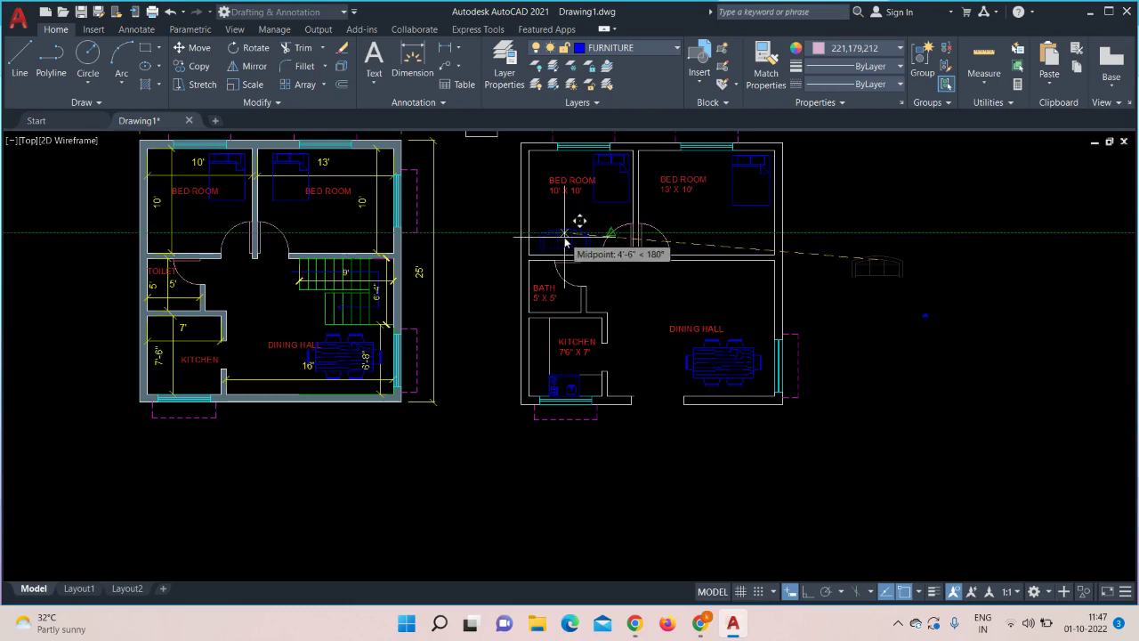
pyautogui.click(894, 239)
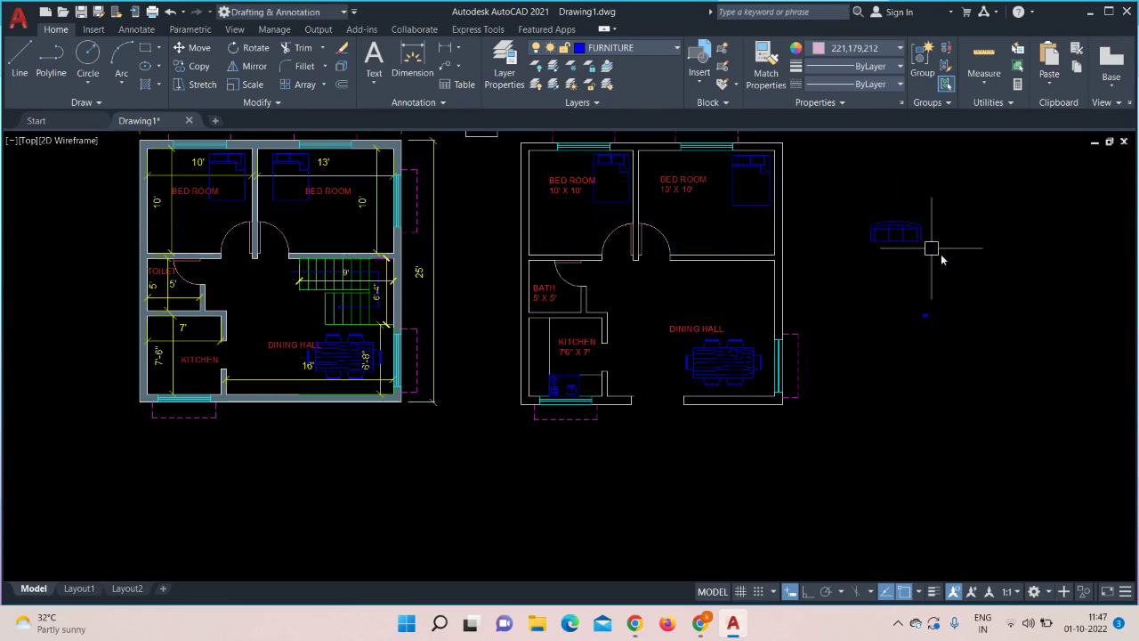
pyautogui.click(883, 240)
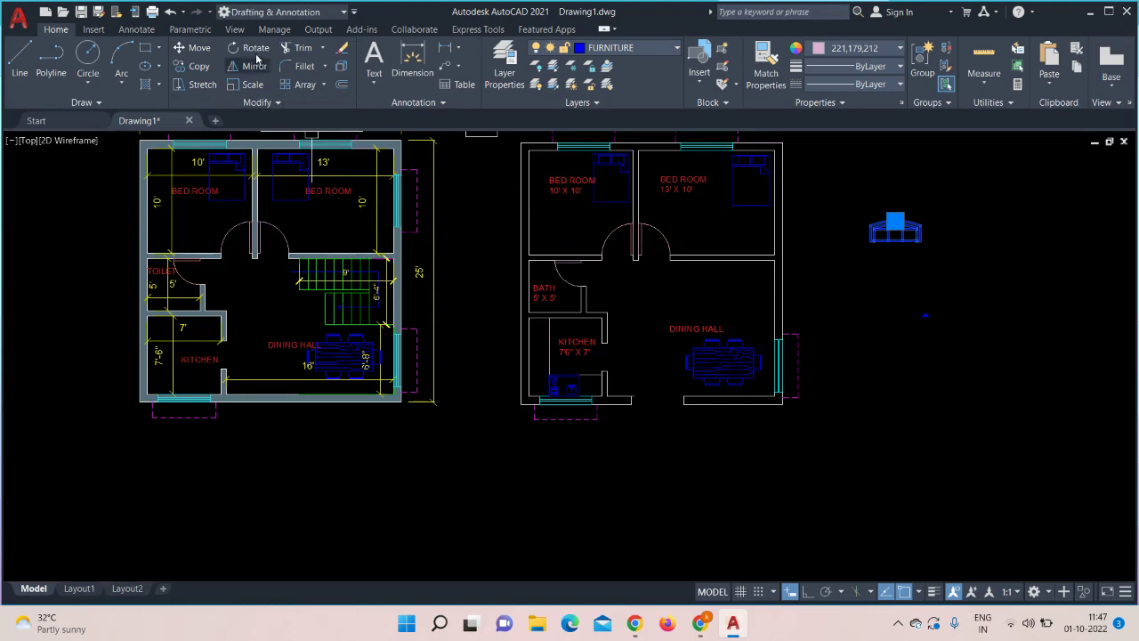
pyautogui.click(253, 47)
pyautogui.click(920, 241)
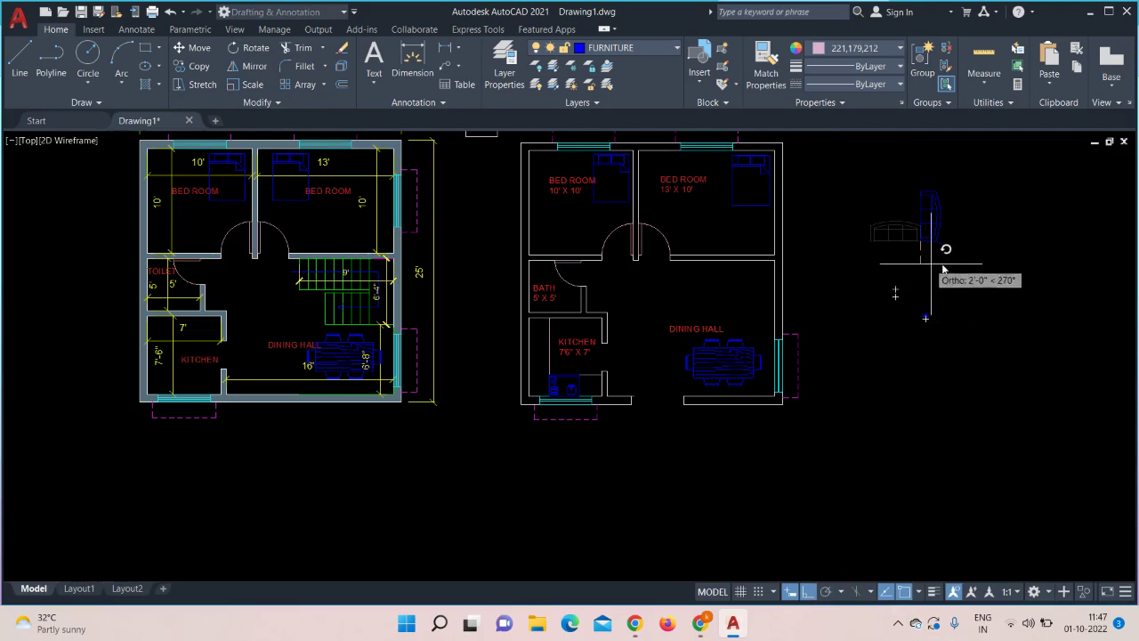
pyautogui.click(888, 200)
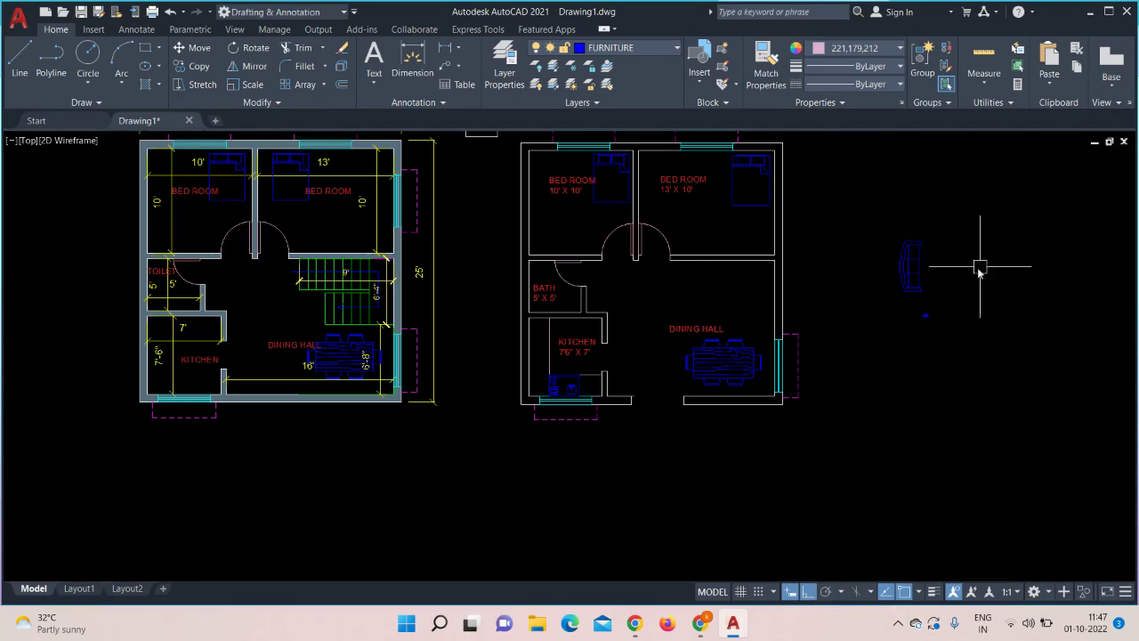
pyautogui.click(903, 267)
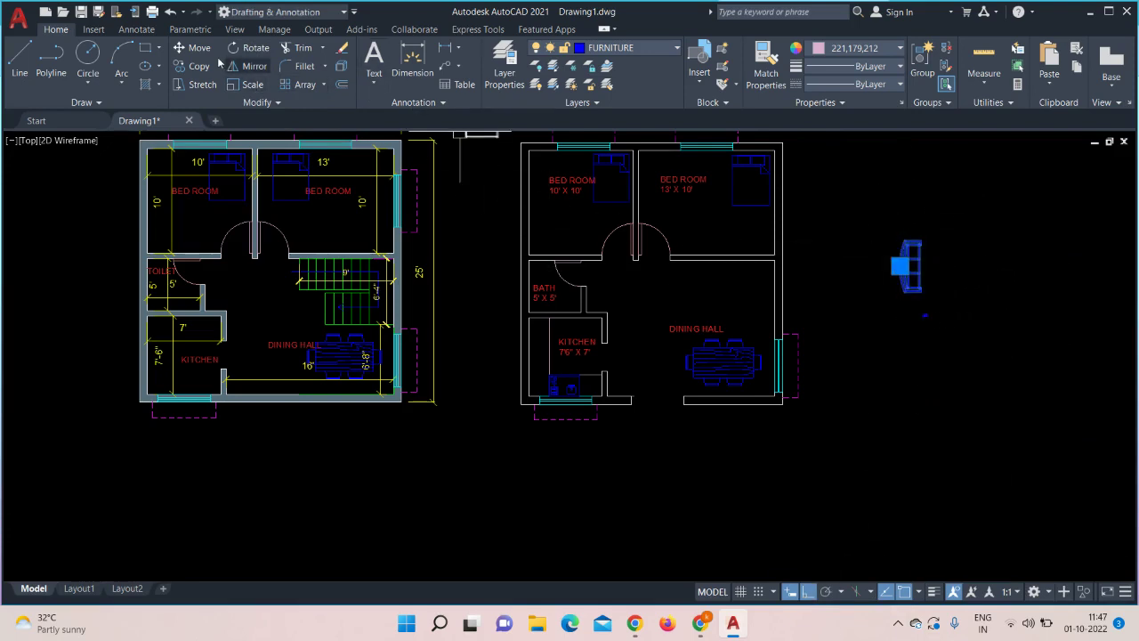
# - Copy the upright sofa against the wall of the 10' X 10' bedroom
pyautogui.click(909, 271)
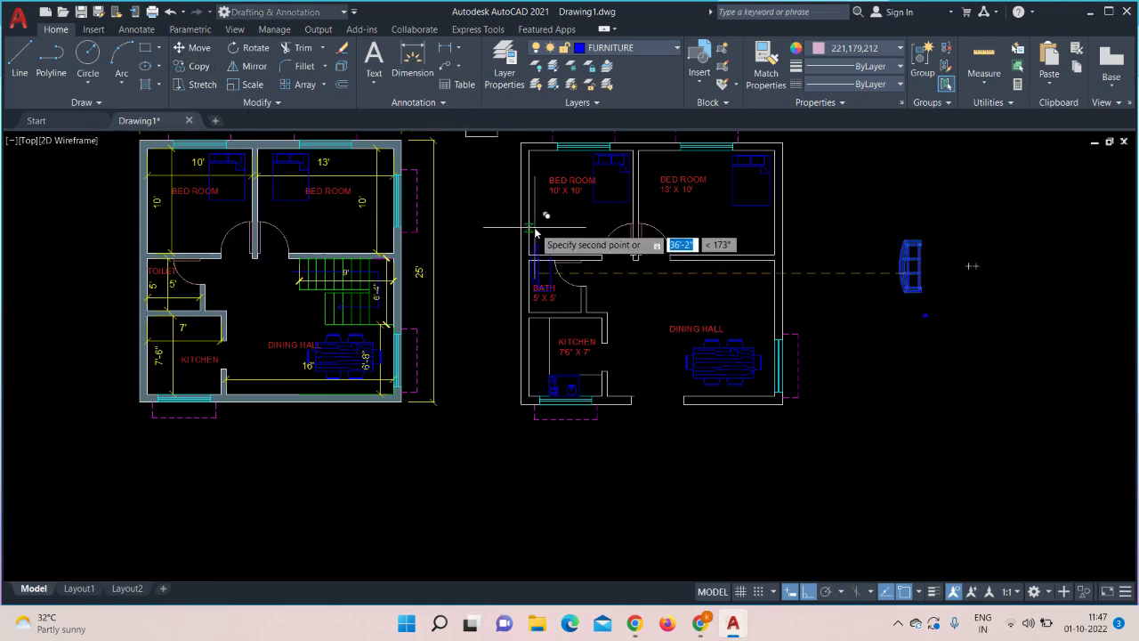
pyautogui.scroll(2, 725, 423)
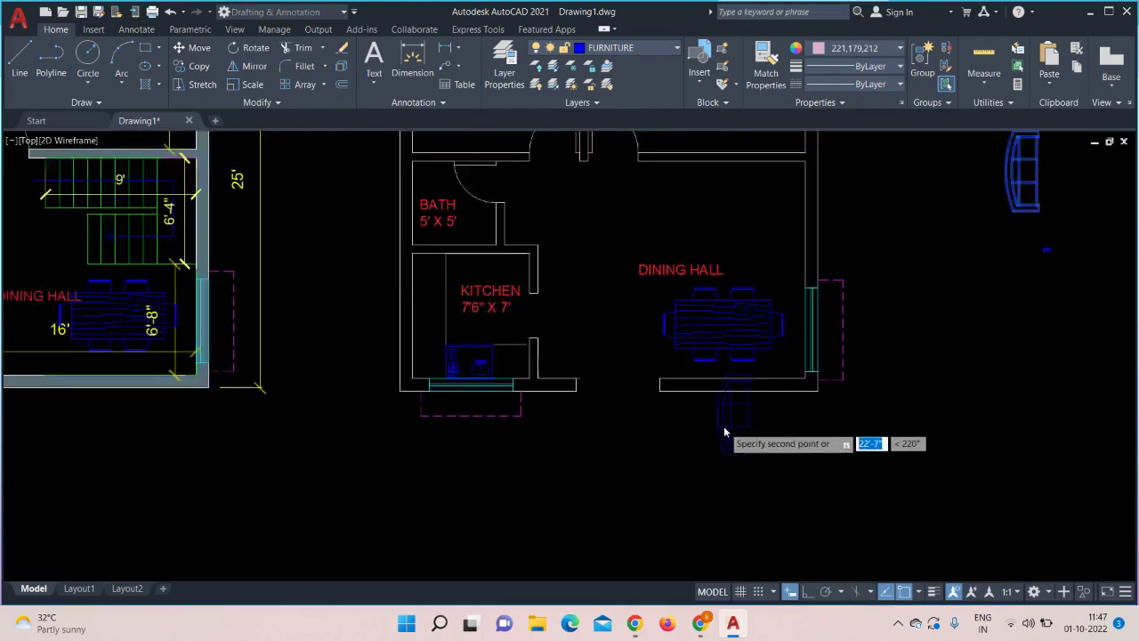
pyautogui.scroll(3, 652, 429)
pyautogui.moveTo(354, 264)
pyautogui.mouseDown(button='middle')
pyautogui.moveTo(367, 278)
pyautogui.moveTo(884, 247)
pyautogui.moveTo(455, 464)
pyautogui.mouseUp(button='middle')
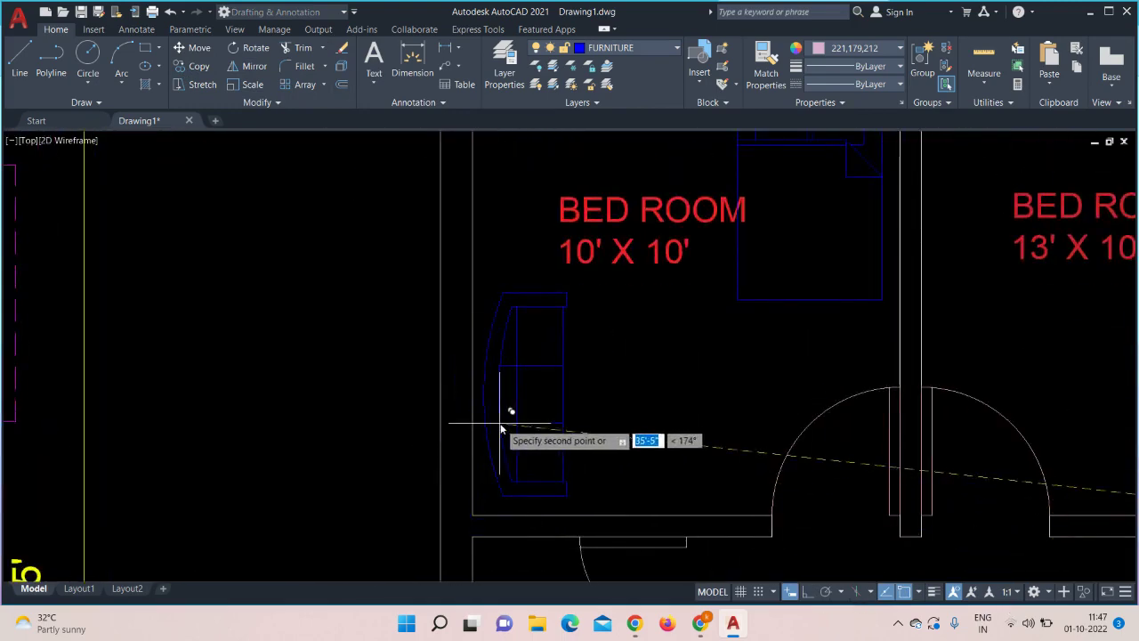
pyautogui.click(504, 425)
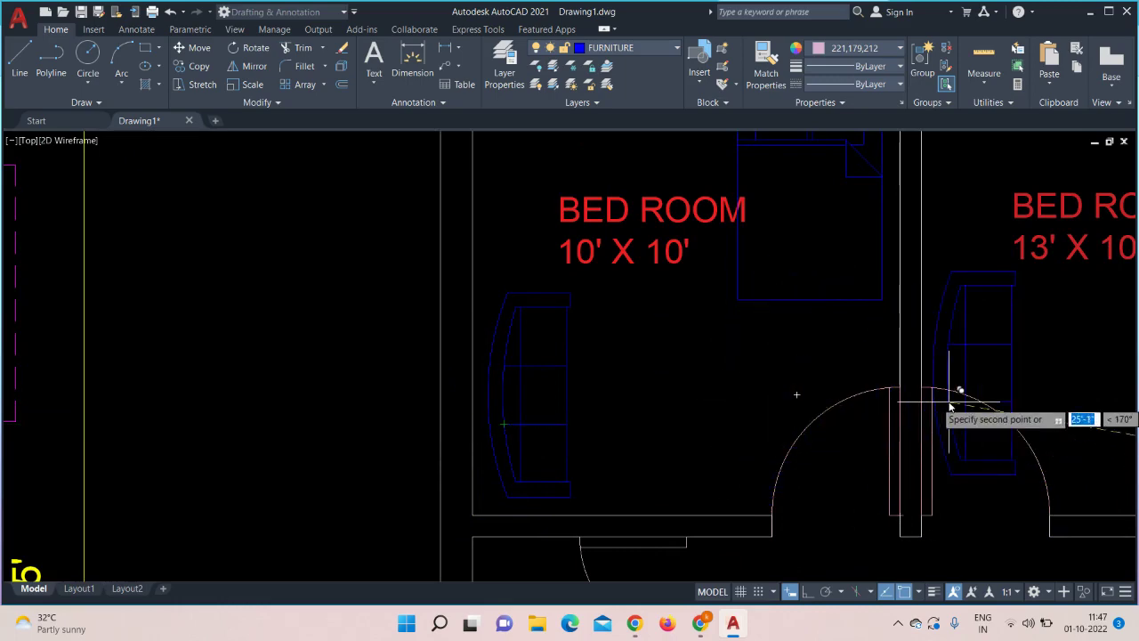
# - Place a second sofa copy against the left wall of the 13' X 10' bedroom
pyautogui.scroll(-2, 957, 395)
pyautogui.scroll(-2, 958, 395)
pyautogui.moveTo(932, 460); pyautogui.dragTo(563, 441, button='middle')
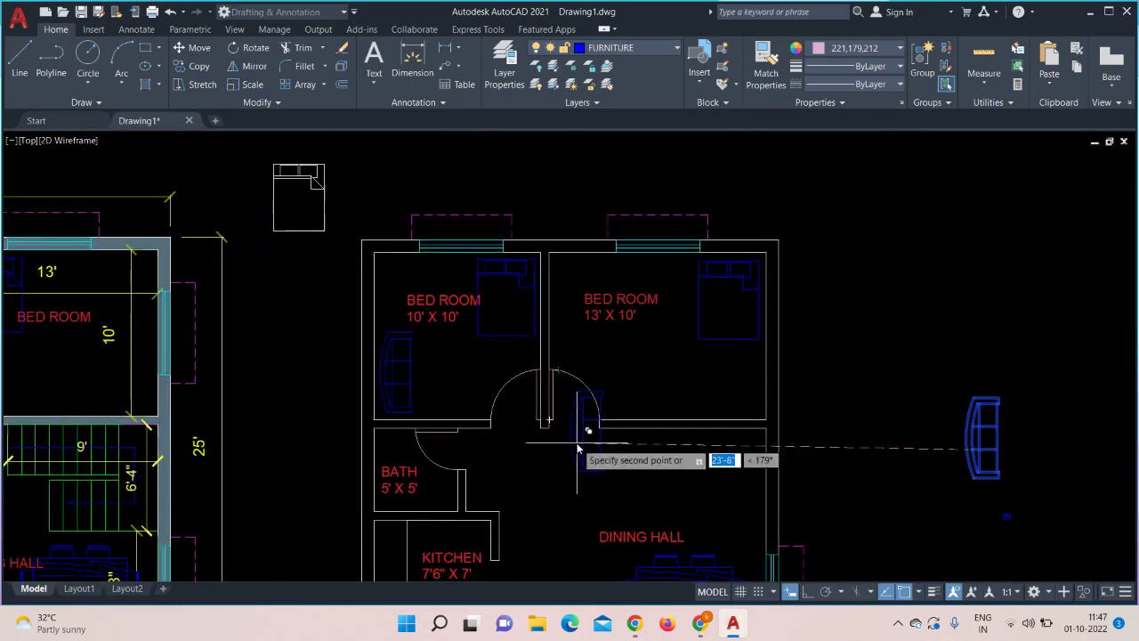
pyautogui.click(569, 311)
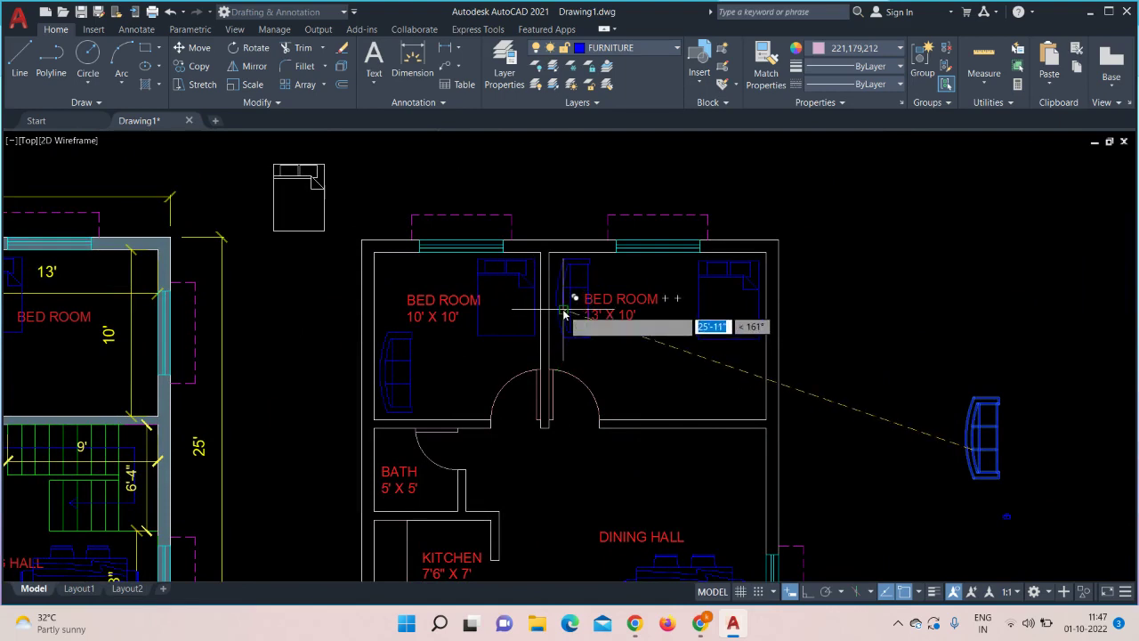
pyautogui.press('Escape')
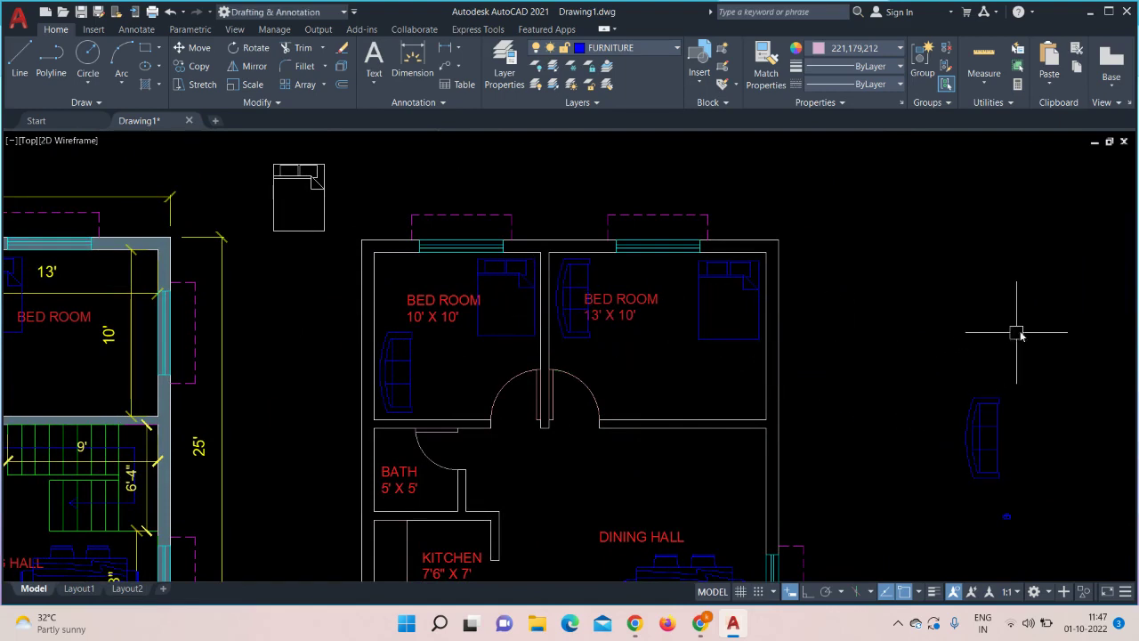
# - Window-select the spare original sofa left outside the plan
pyautogui.click(1021, 330)
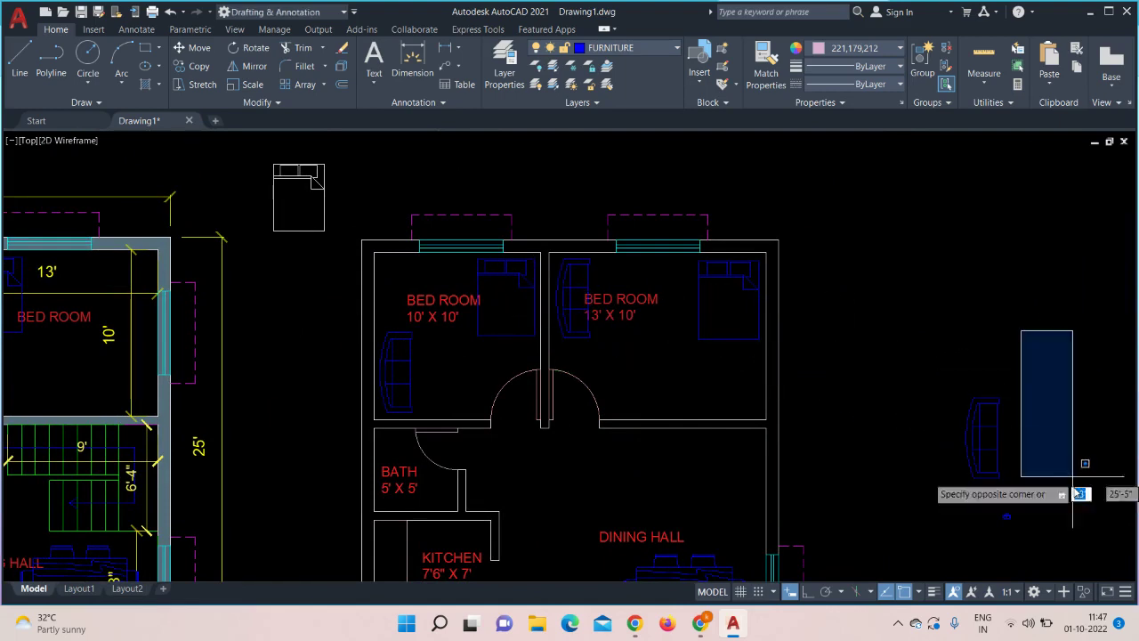
pyautogui.click(969, 556)
pyautogui.scroll(-3, 966, 545)
pyautogui.scroll(-2, 978, 529)
pyautogui.moveTo(984, 521); pyautogui.dragTo(884, 276, button='middle')
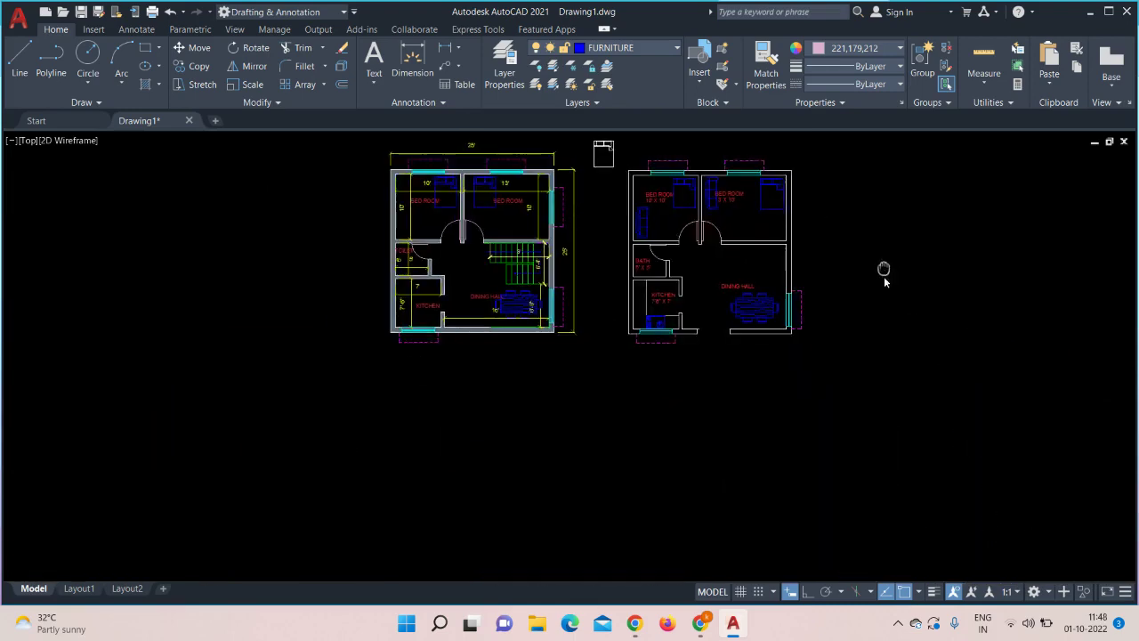
pyautogui.scroll(4, 633, 201)
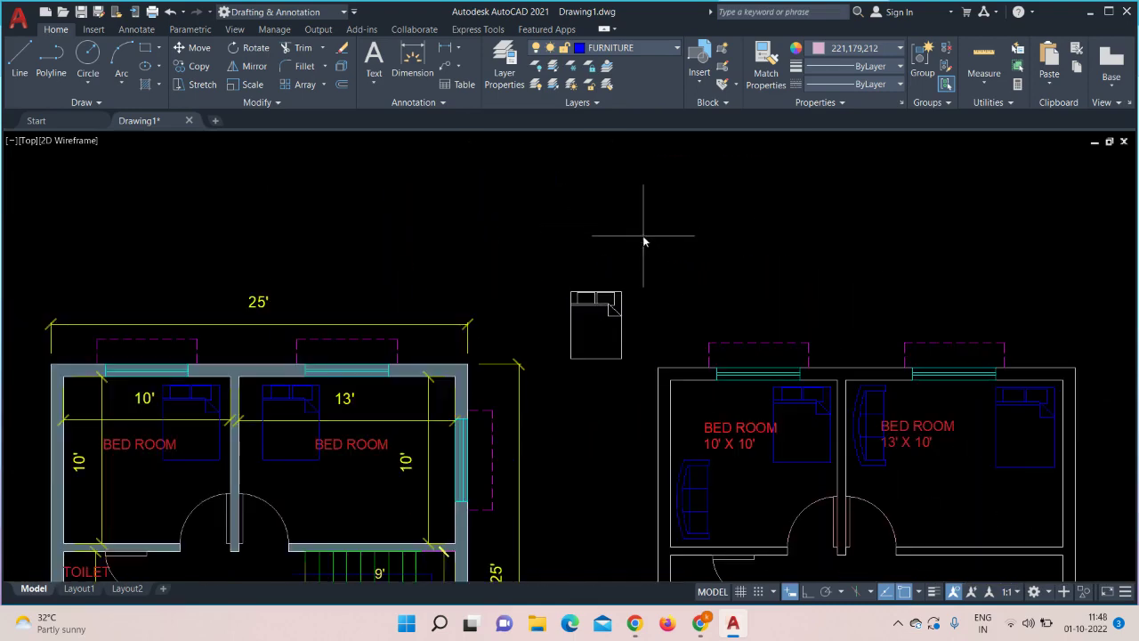
# - Window-select and delete the stray bed, then reopen DesignCenter with Ctrl+2
pyautogui.click(644, 240)
pyautogui.click(556, 408)
pyautogui.press('Delete')
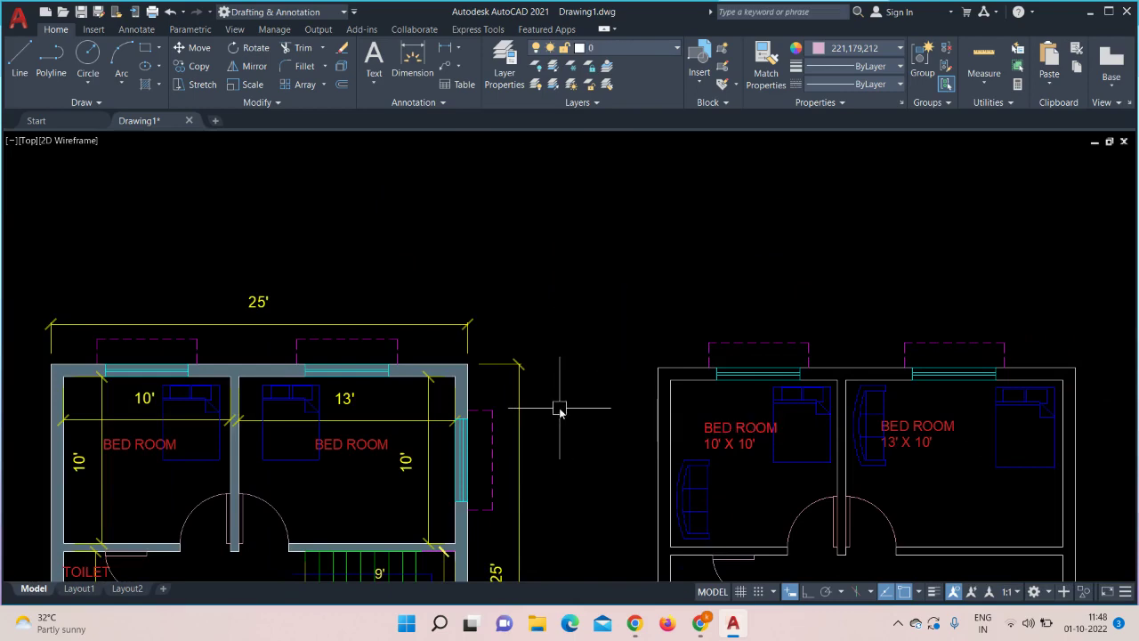
pyautogui.moveTo(635, 466); pyautogui.dragTo(629, 328, button='middle')
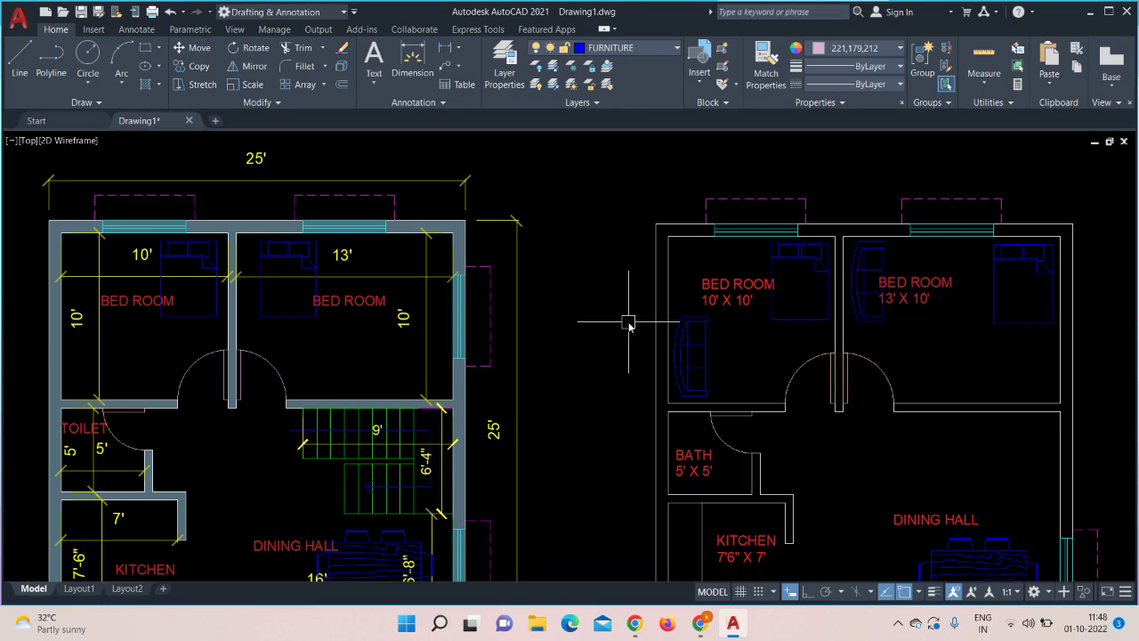
pyautogui.hotkey('ctrl', '2')
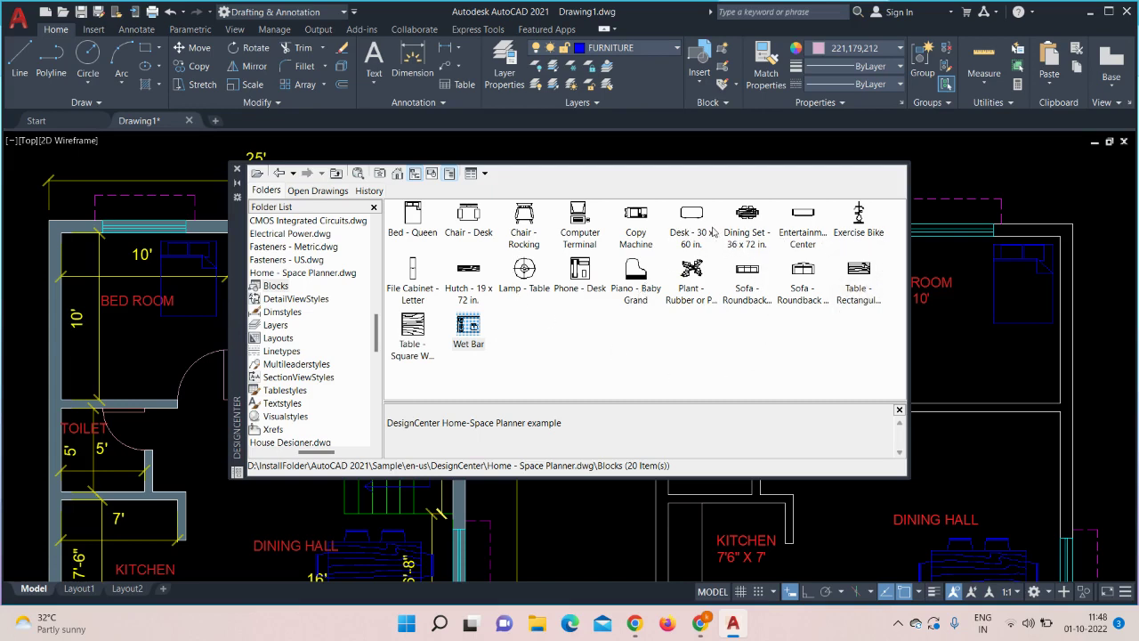
# - Insert the Lamp - Table block from DesignCenter into the 13' X 10' bedroom
pyautogui.moveTo(524, 277); pyautogui.dragTo(758, 331)
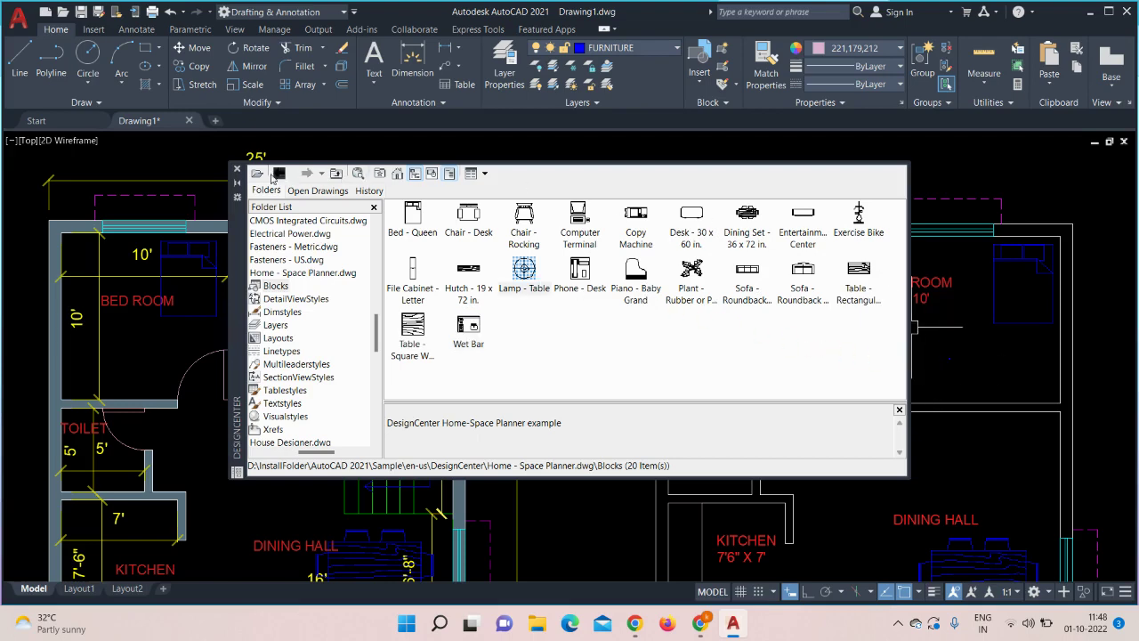
pyautogui.click(238, 169)
pyautogui.scroll(5, 803, 340)
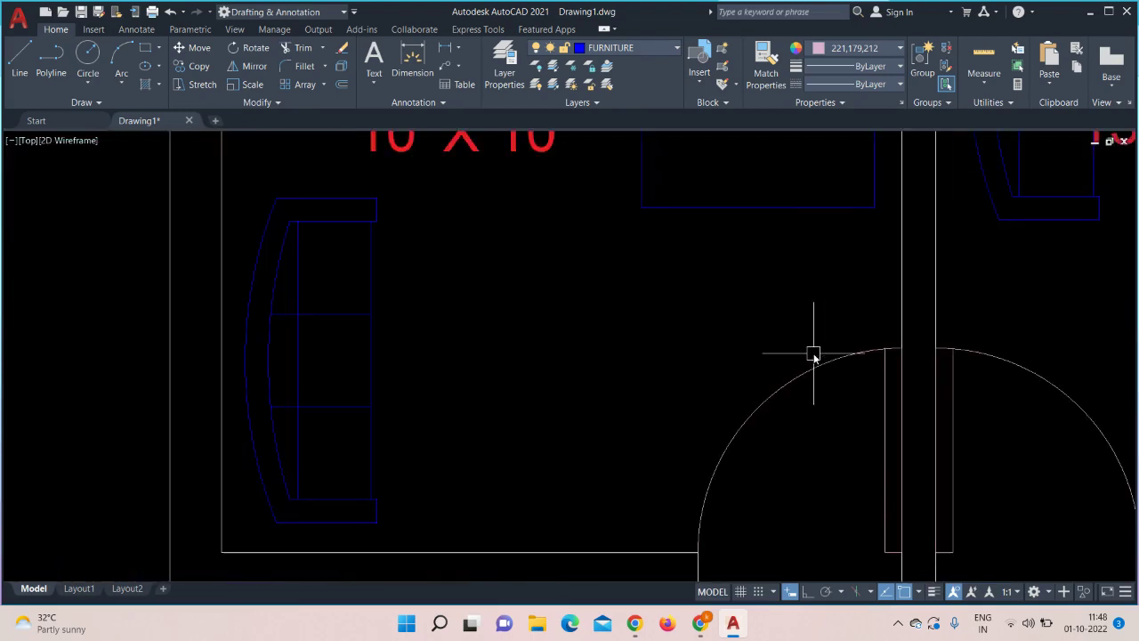
pyautogui.moveTo(1019, 376); pyautogui.dragTo(254, 370, button='middle')
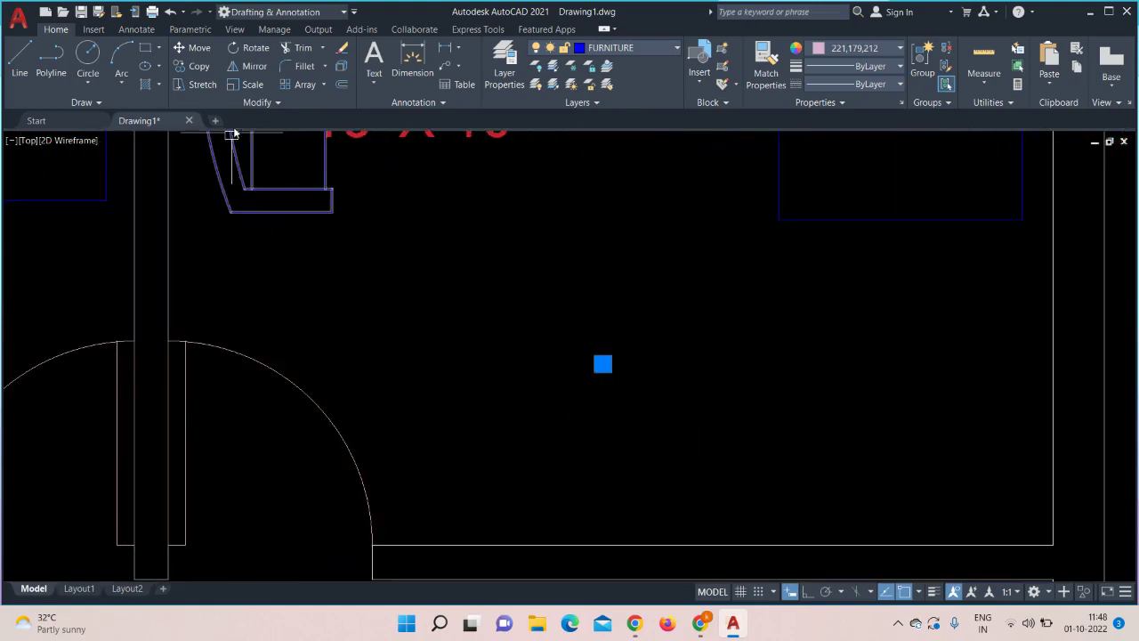
# - Begin scaling the lamp, cancel to keep its size, and reselect it
pyautogui.click(249, 82)
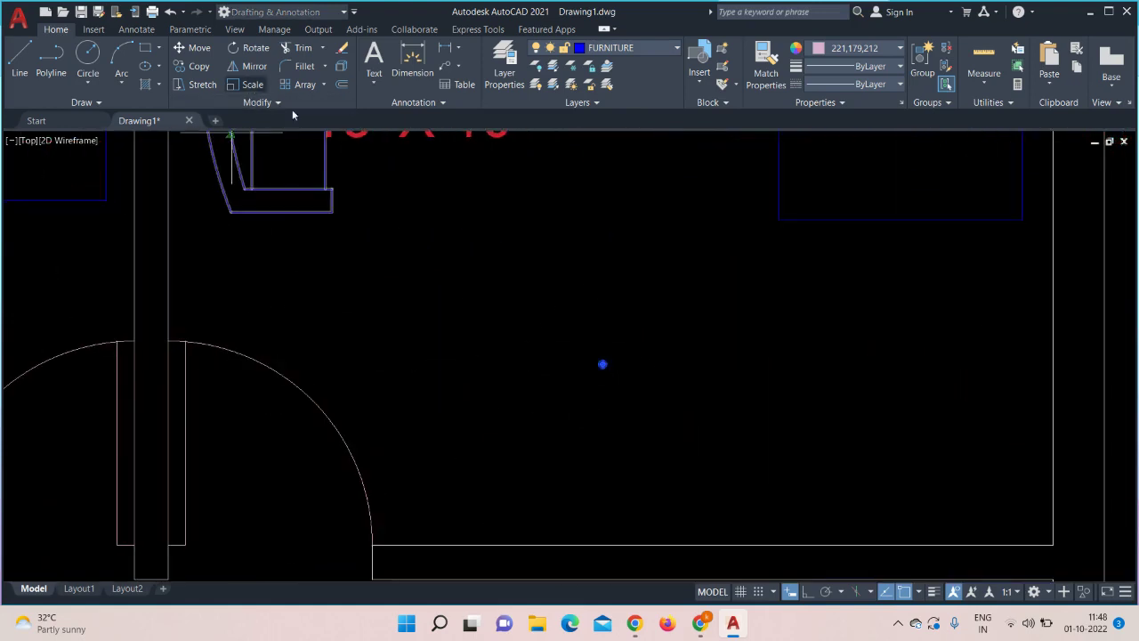
pyautogui.click(603, 364)
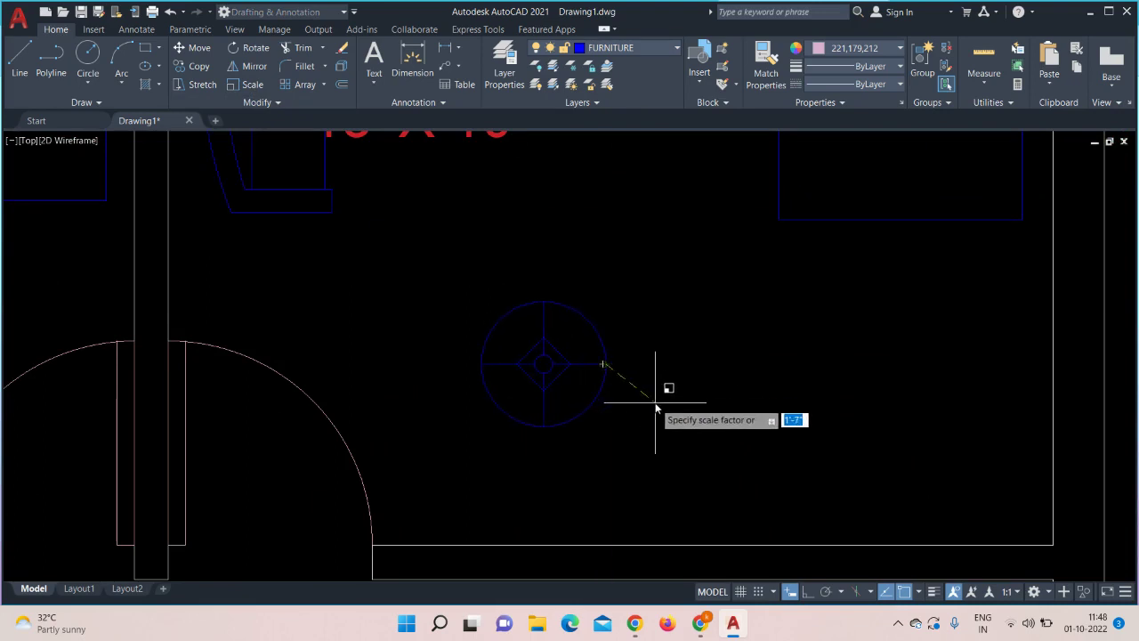
pyautogui.press('Escape')
pyautogui.scroll(-4, 656, 400)
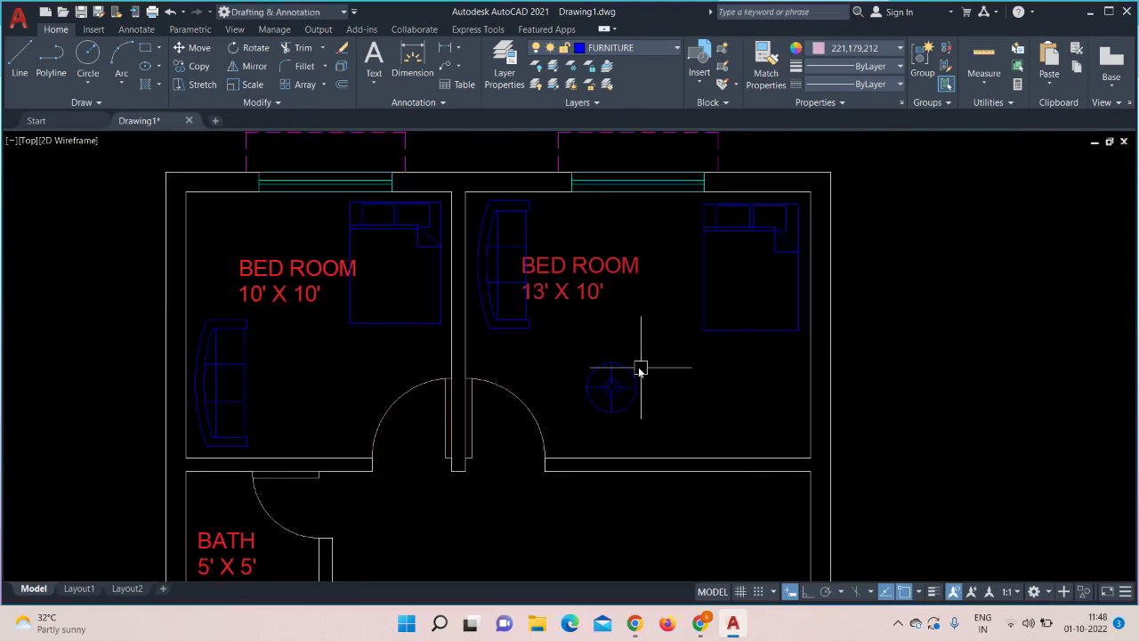
pyautogui.click(613, 382)
pyautogui.press('Escape')
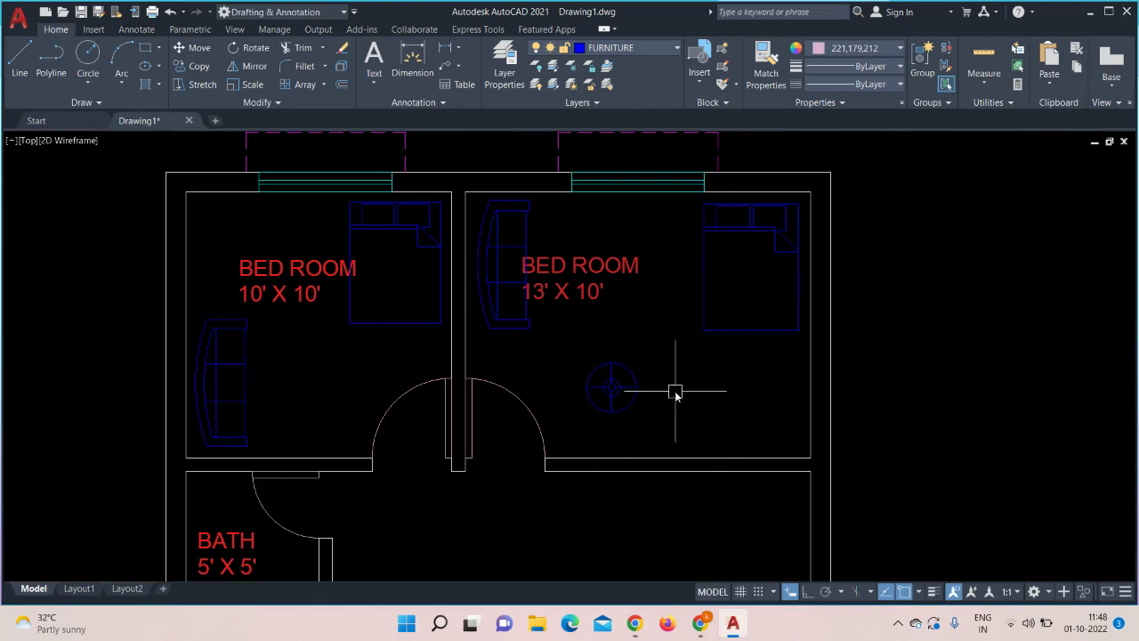
pyautogui.click(613, 386)
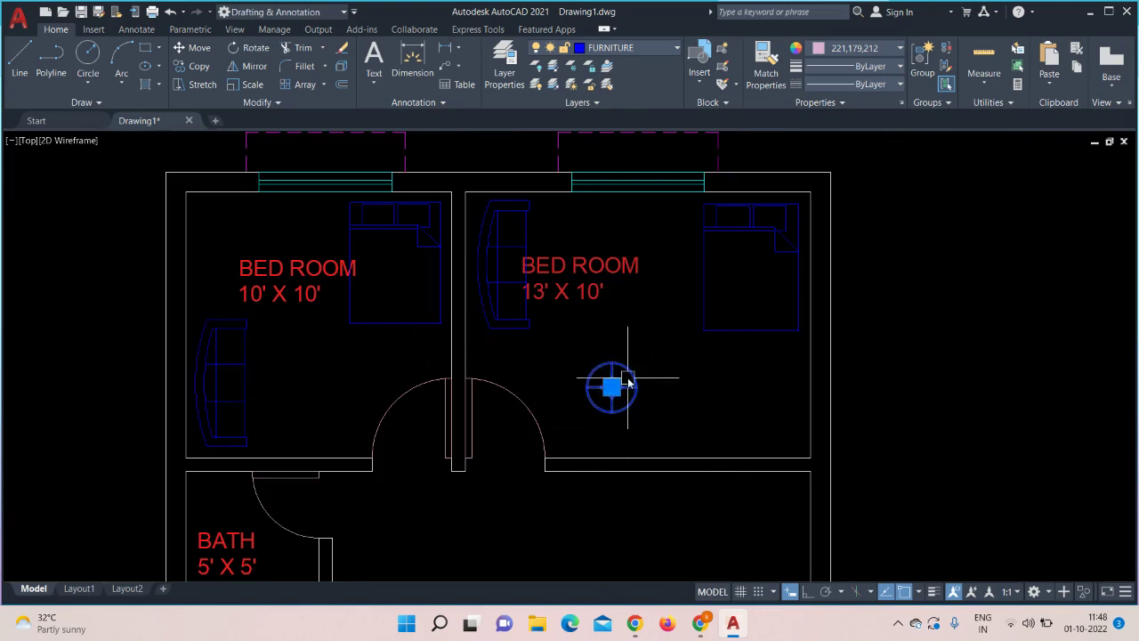
# - Move the table lamp by its centre to beside the 10' X 10' bedroom's sofa
pyautogui.click(198, 51)
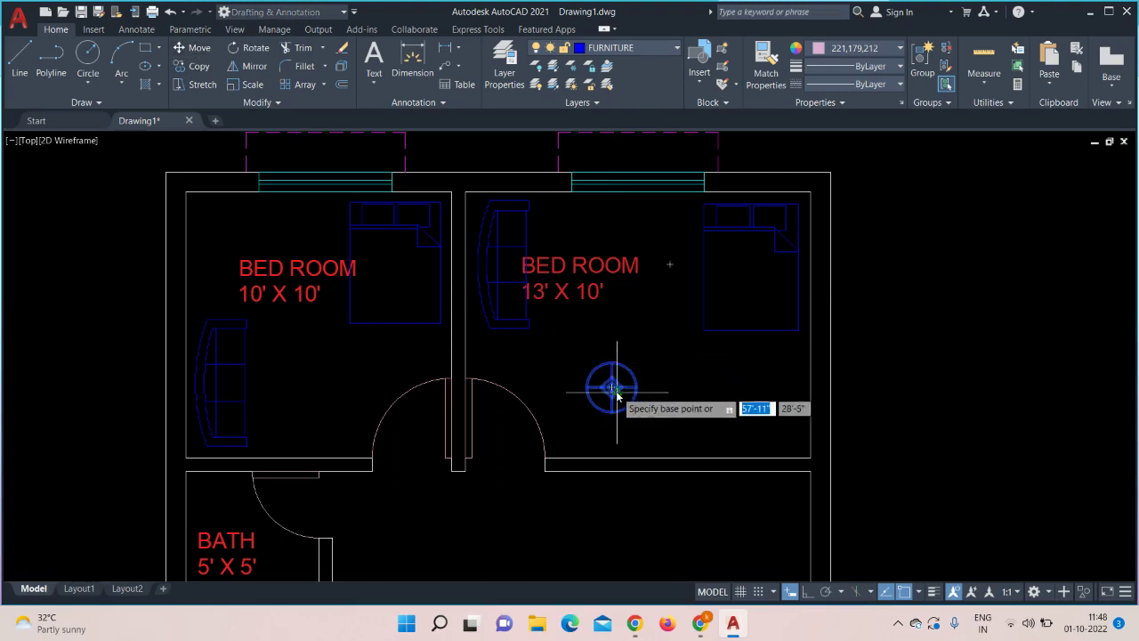
pyautogui.click(611, 387)
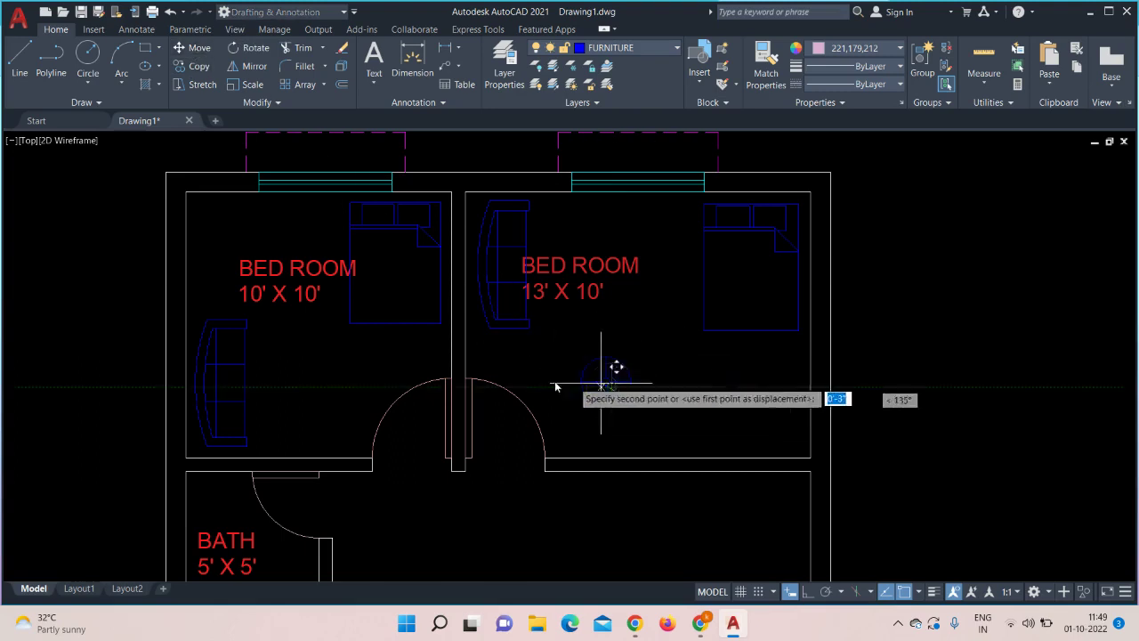
pyautogui.click(292, 382)
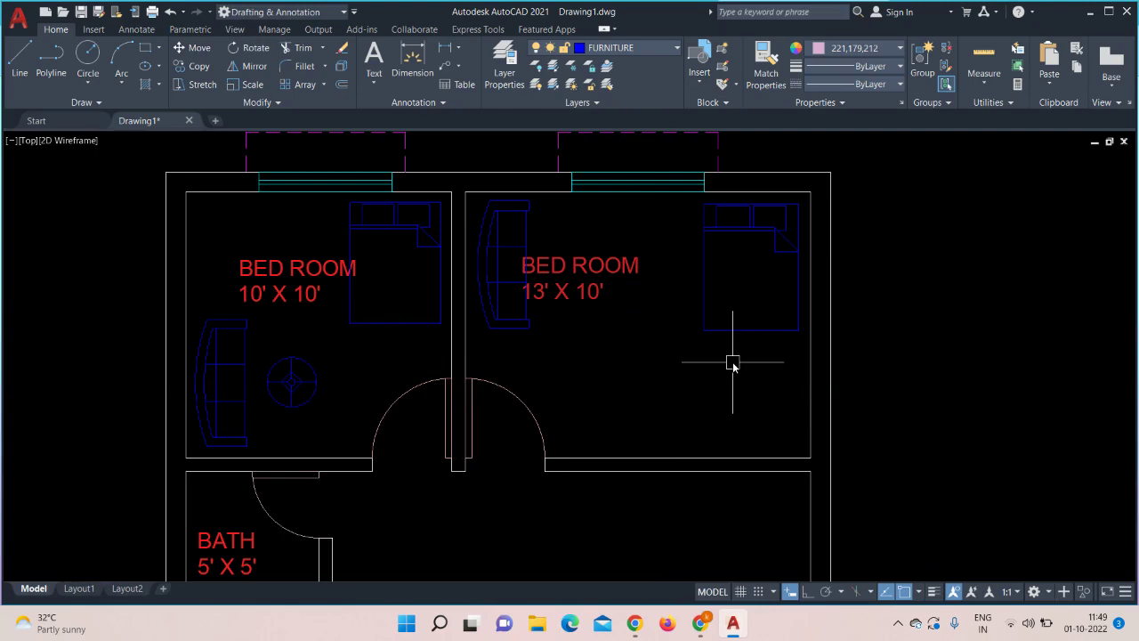
pyautogui.scroll(-4, 732, 361)
pyautogui.moveTo(742, 447); pyautogui.dragTo(722, 427, button='middle')
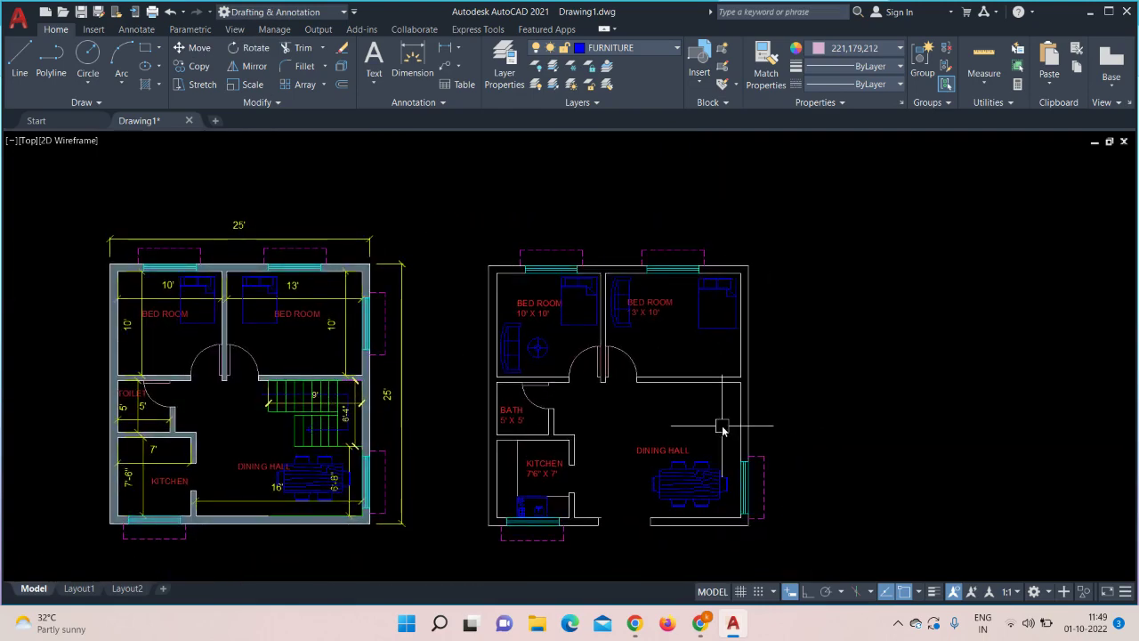
pyautogui.scroll(2, 722, 427)
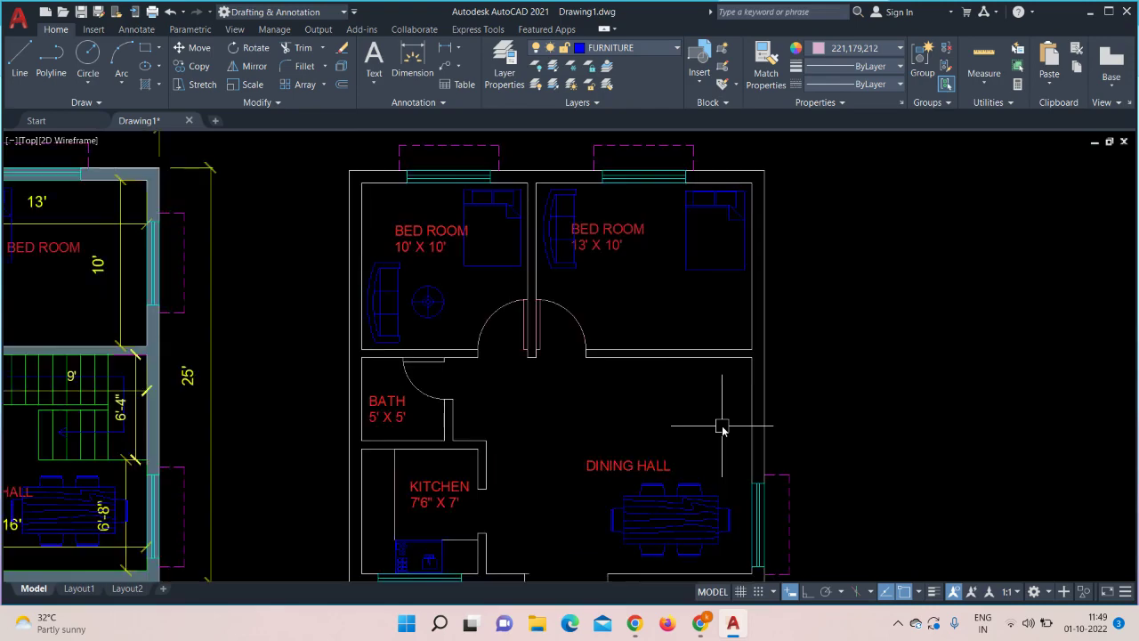
pyautogui.moveTo(722, 427); pyautogui.dragTo(937, 395, button='middle')
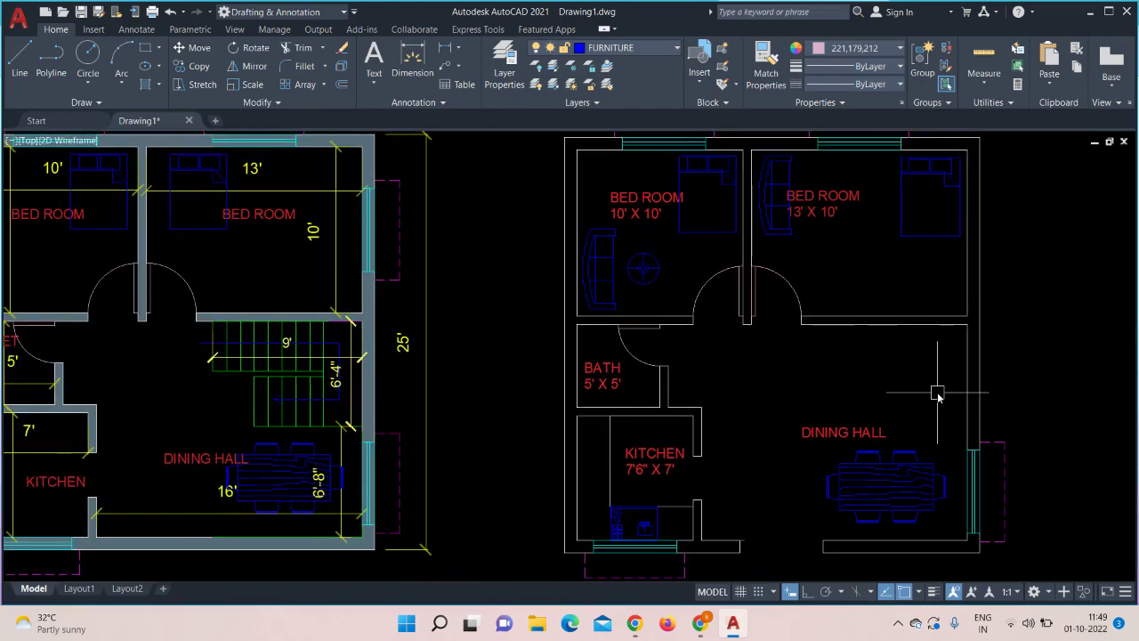